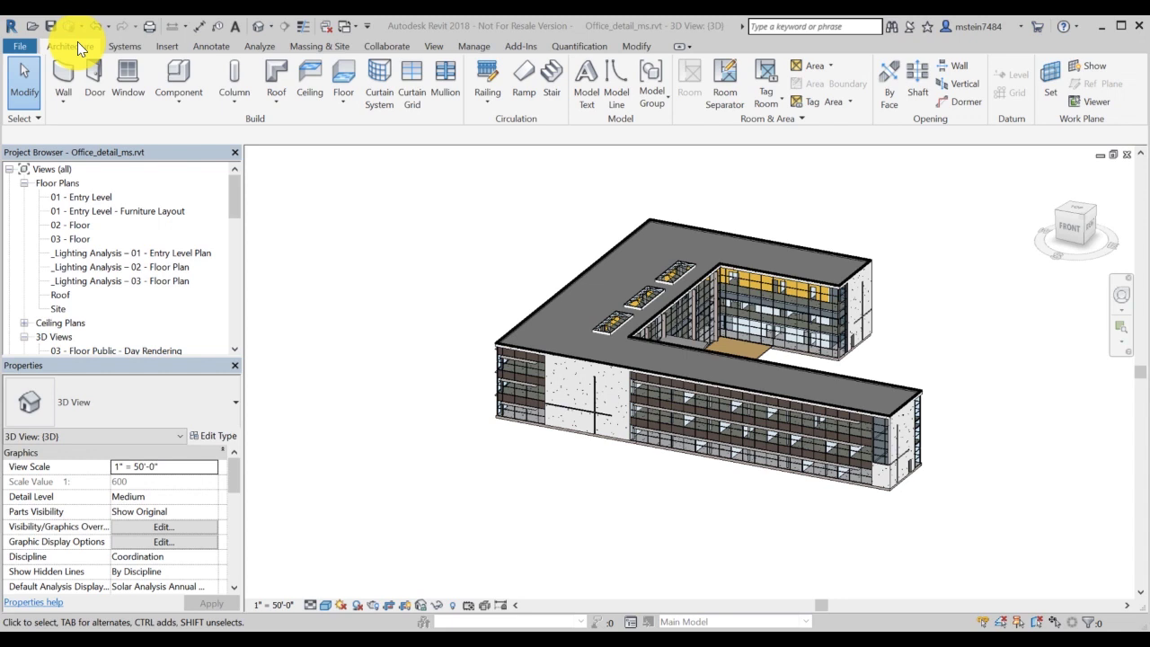
- Review the 1 Market St, San Francisco location and its nearest weather station, then accept
left_click(260, 46)
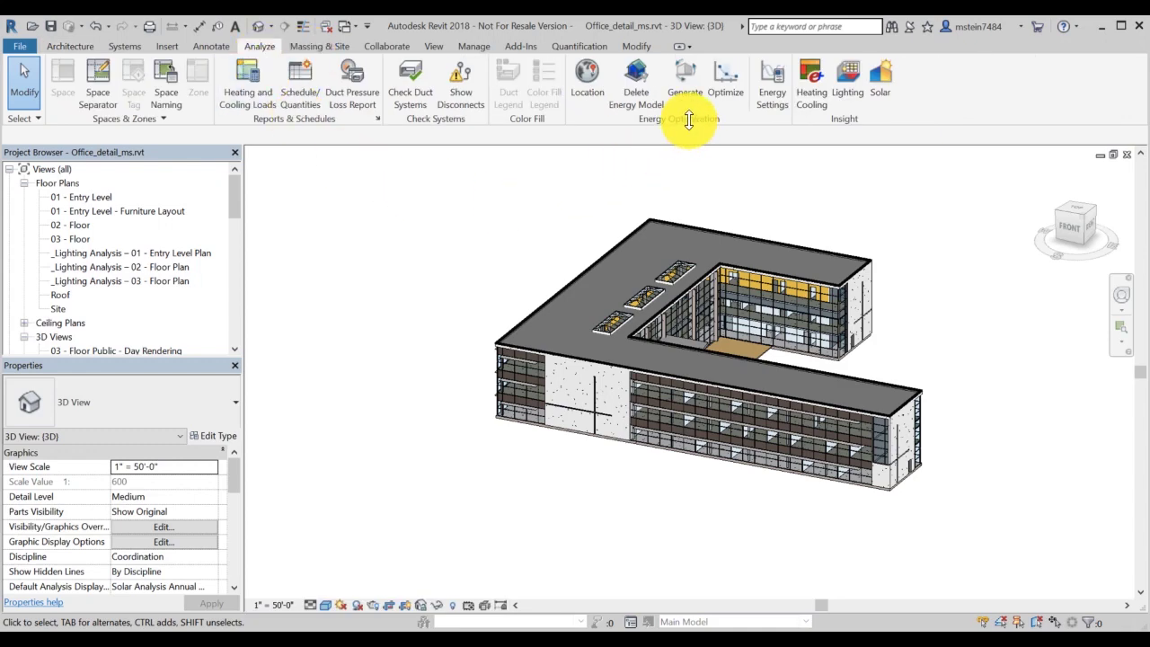
left_click(708, 79)
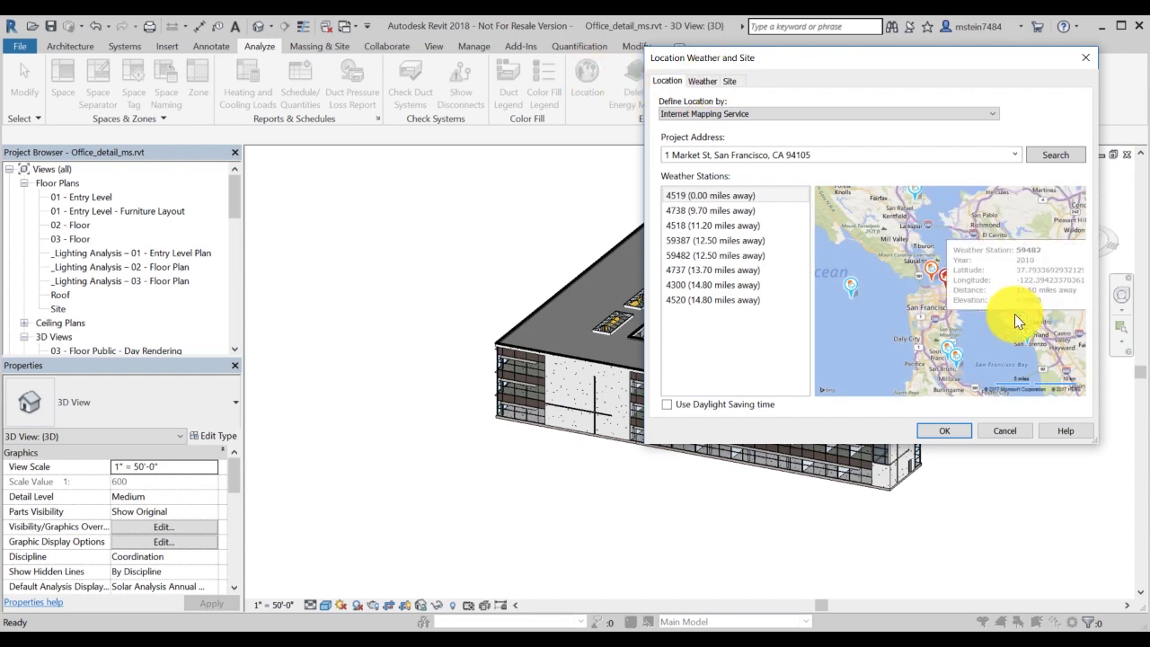
left_click(959, 433)
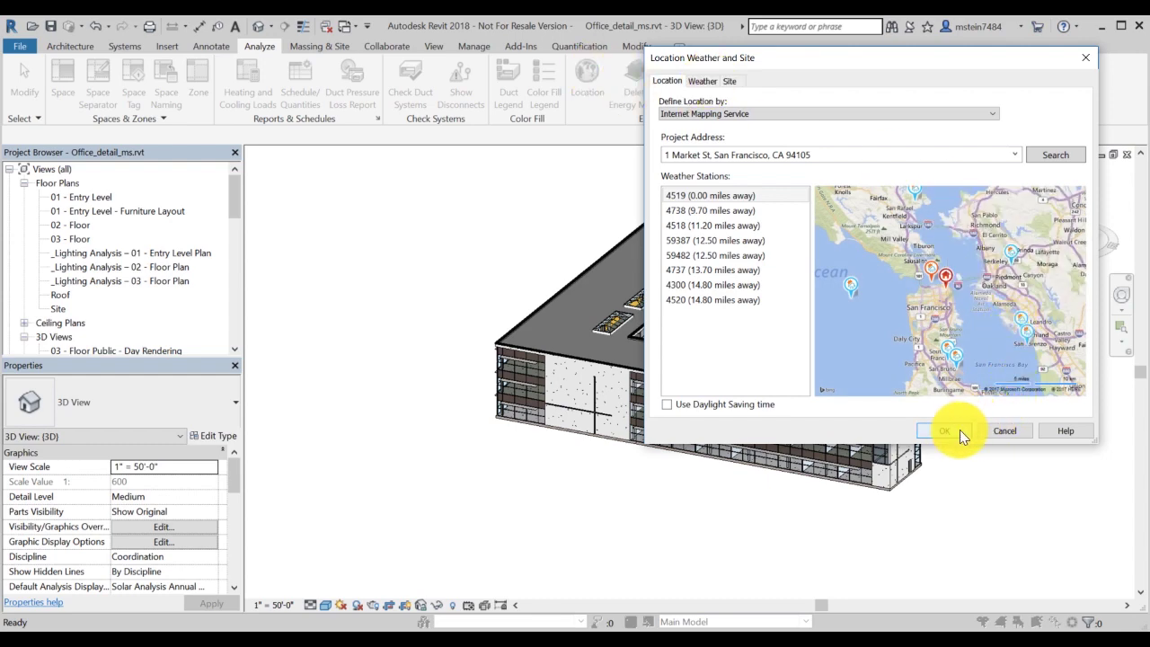
left_click(947, 432)
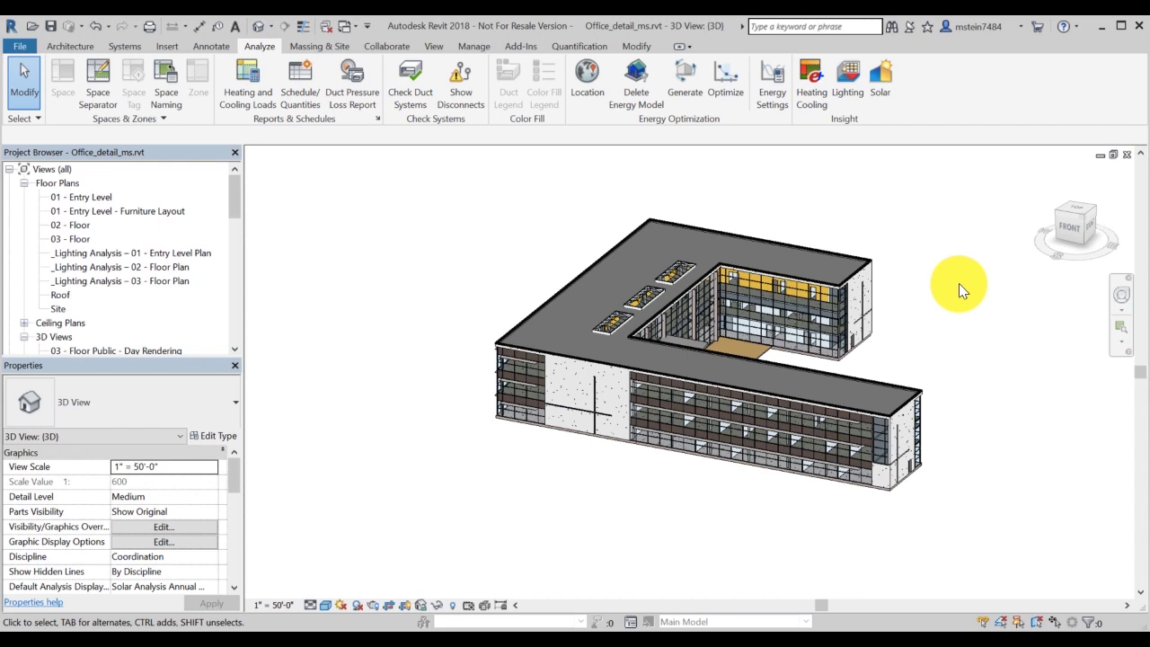
- Start a cloud Lighting analysis past the welcome page, keeping <Run New Analysis>
left_click(850, 77)
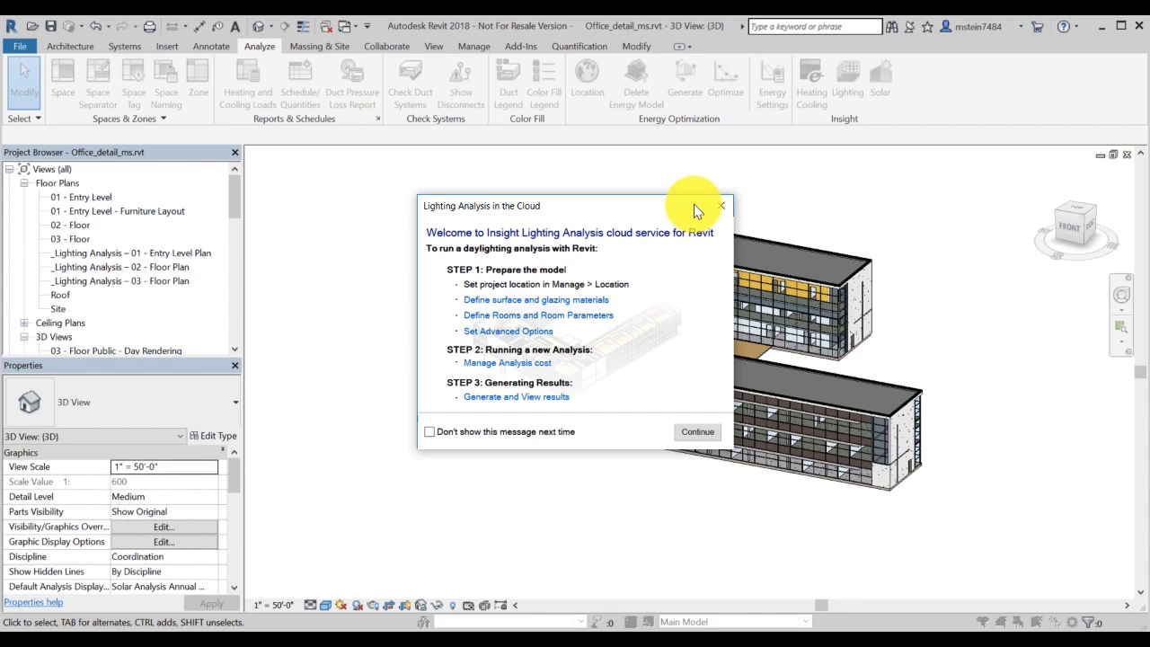
left_click(688, 429)
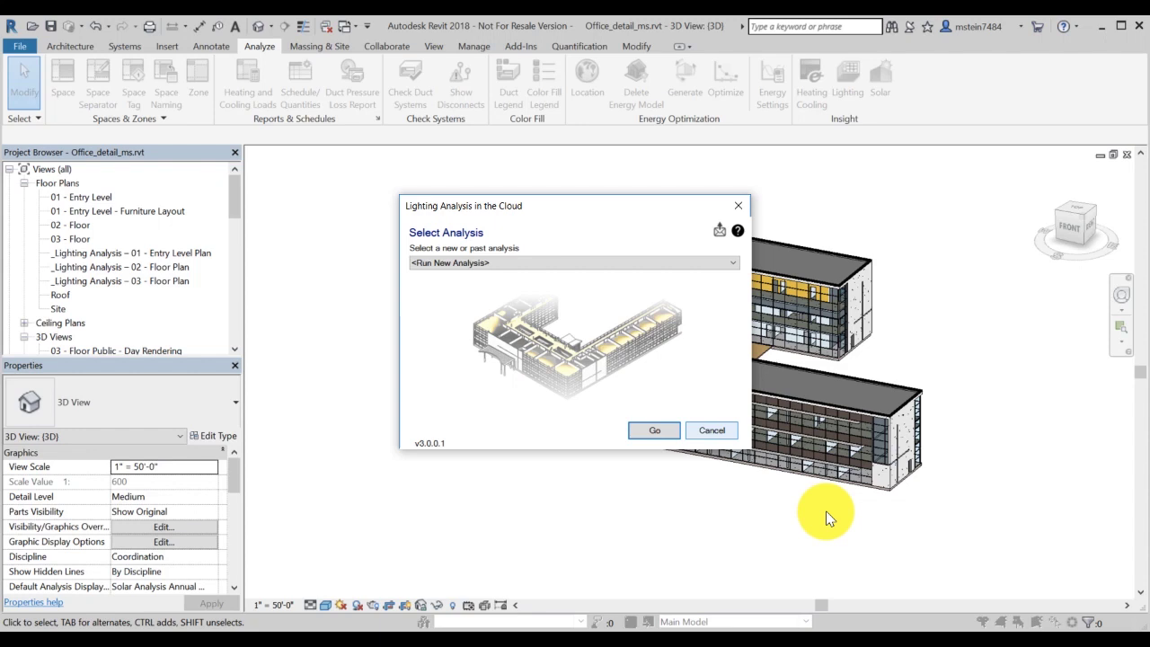
left_click(731, 263)
left_click(880, 312)
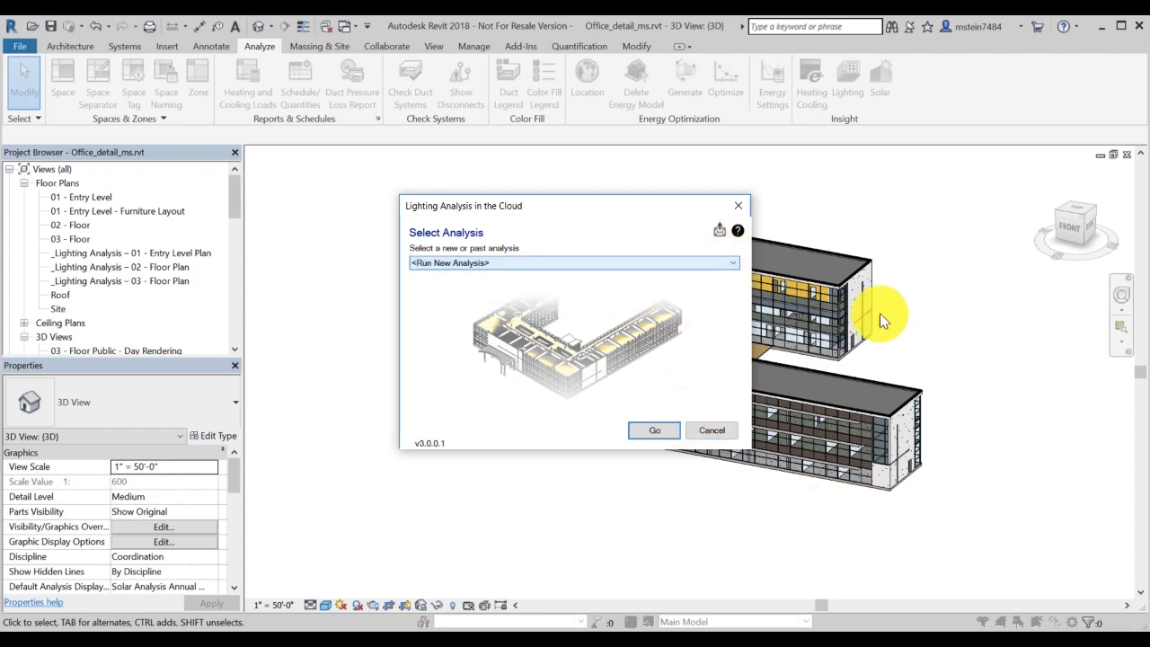
left_click(653, 429)
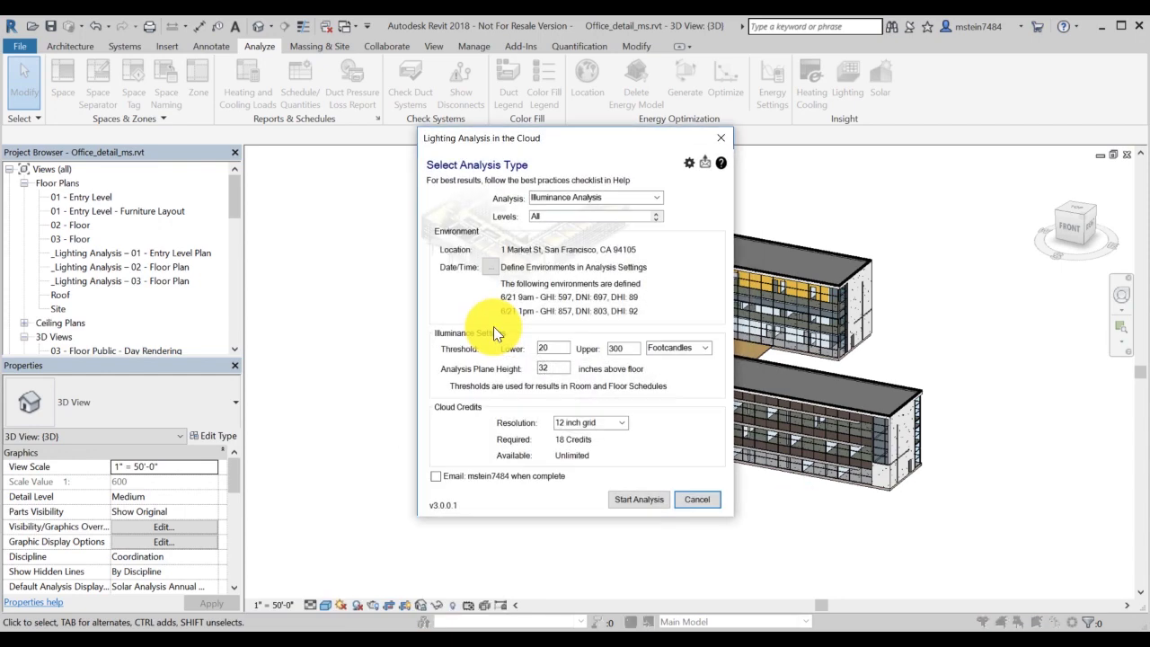
- Keep Illuminance Analysis as the type and restrict Levels to 01 - Entry Level
left_click(652, 198)
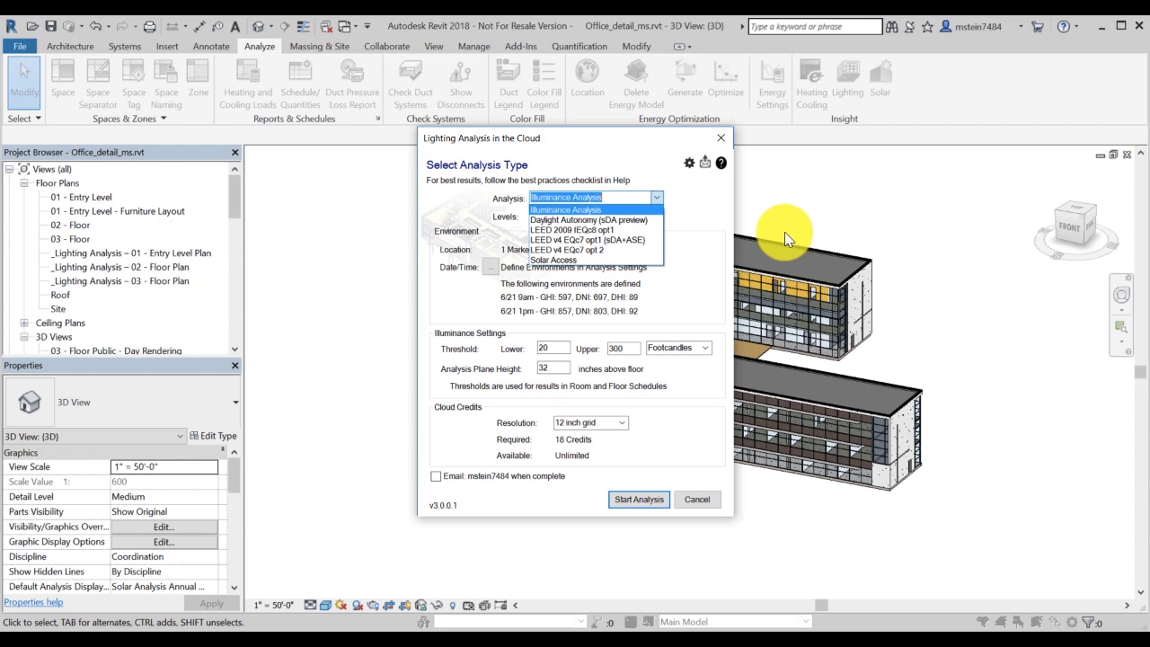
left_click(648, 206)
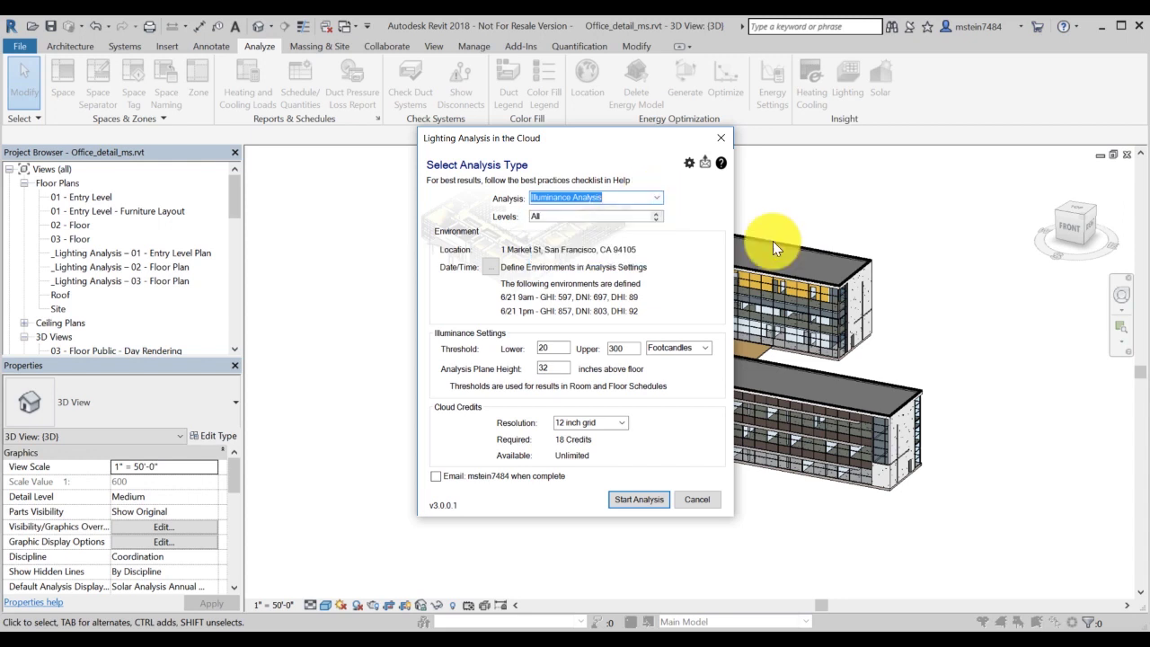
left_click(648, 216)
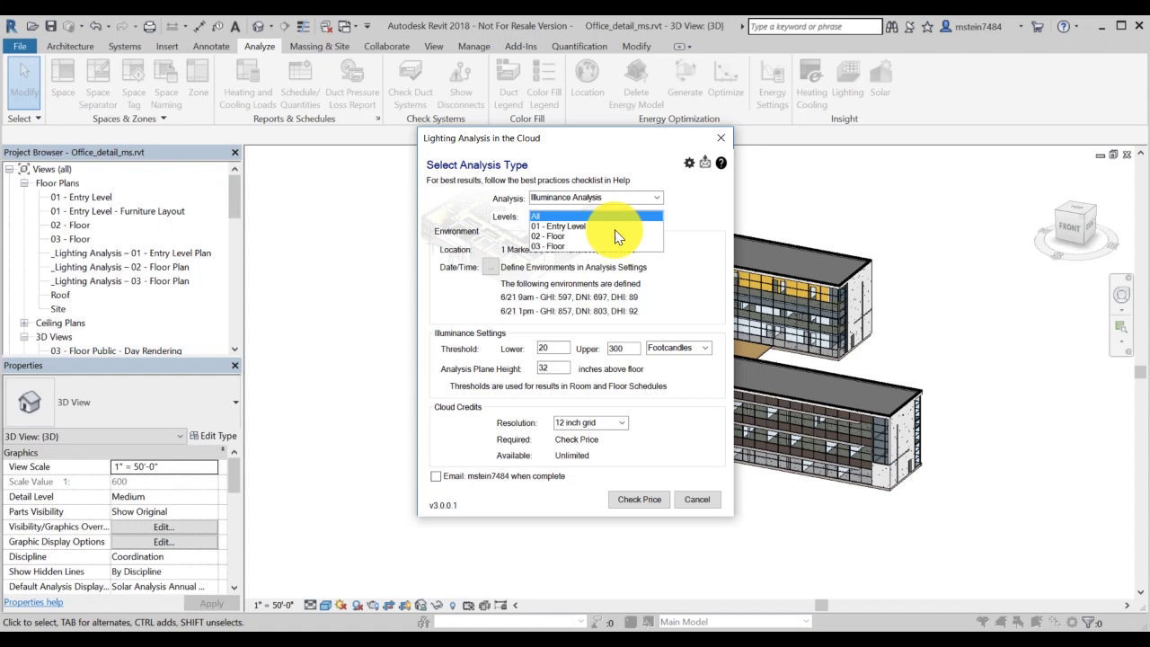
left_click(616, 235, "ctrl")
left_click(612, 226, "ctrl")
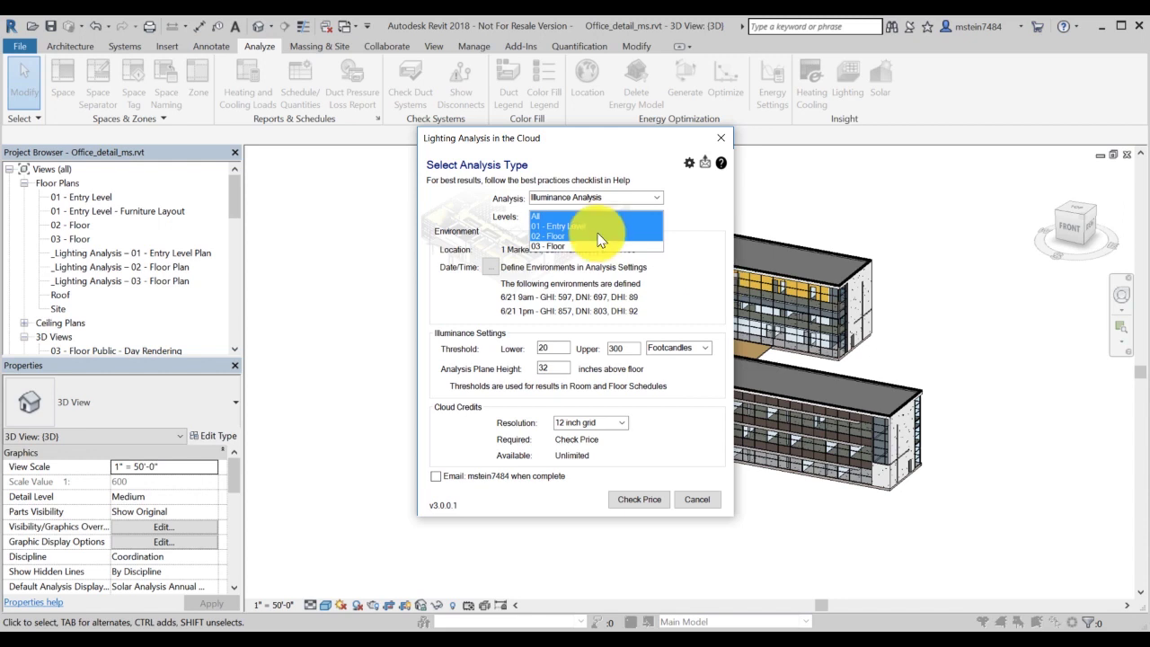
left_click(697, 266)
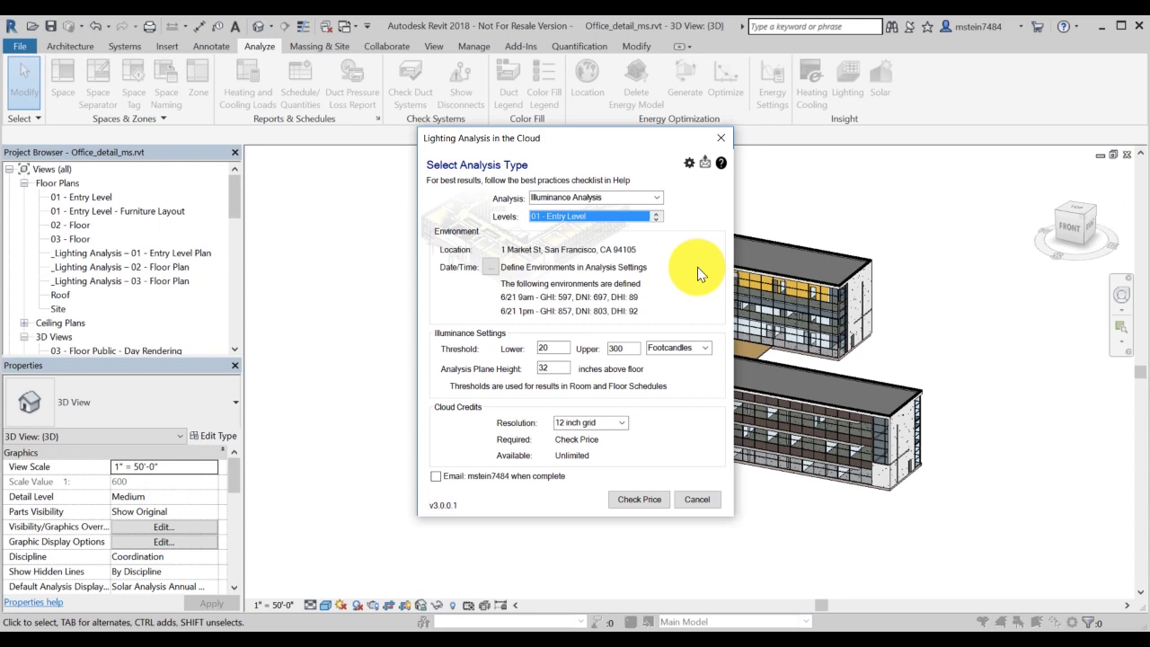
- Keep the Perez All-Weather Sky model and enable weather data for the June 21 dates
left_click(491, 268)
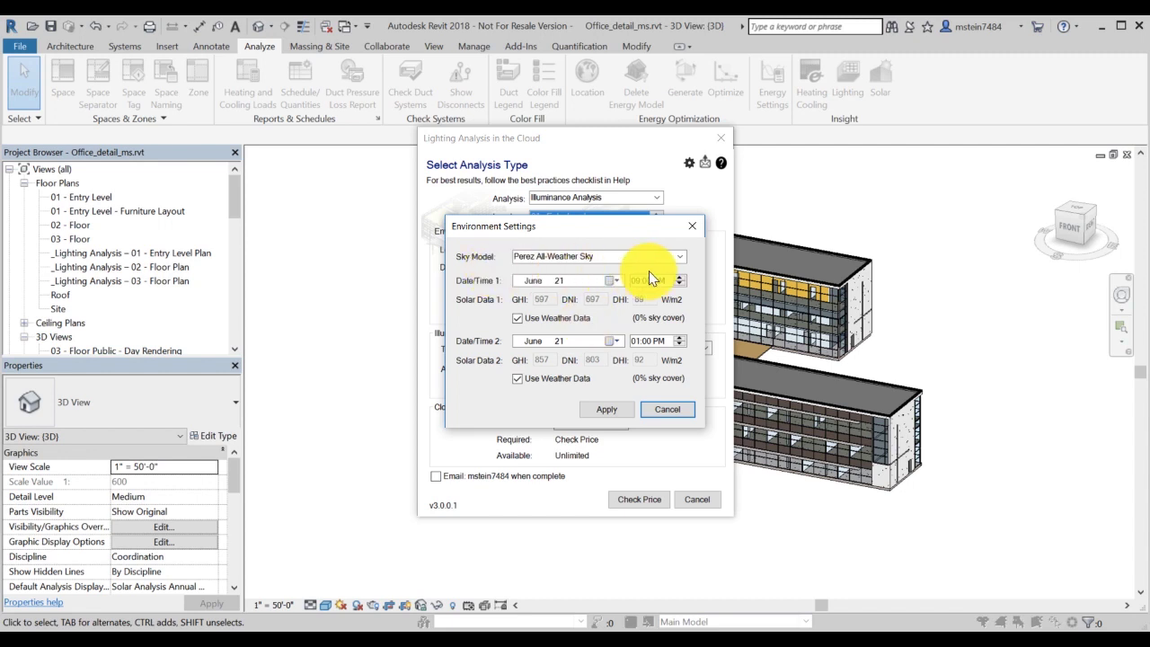
left_click(678, 255)
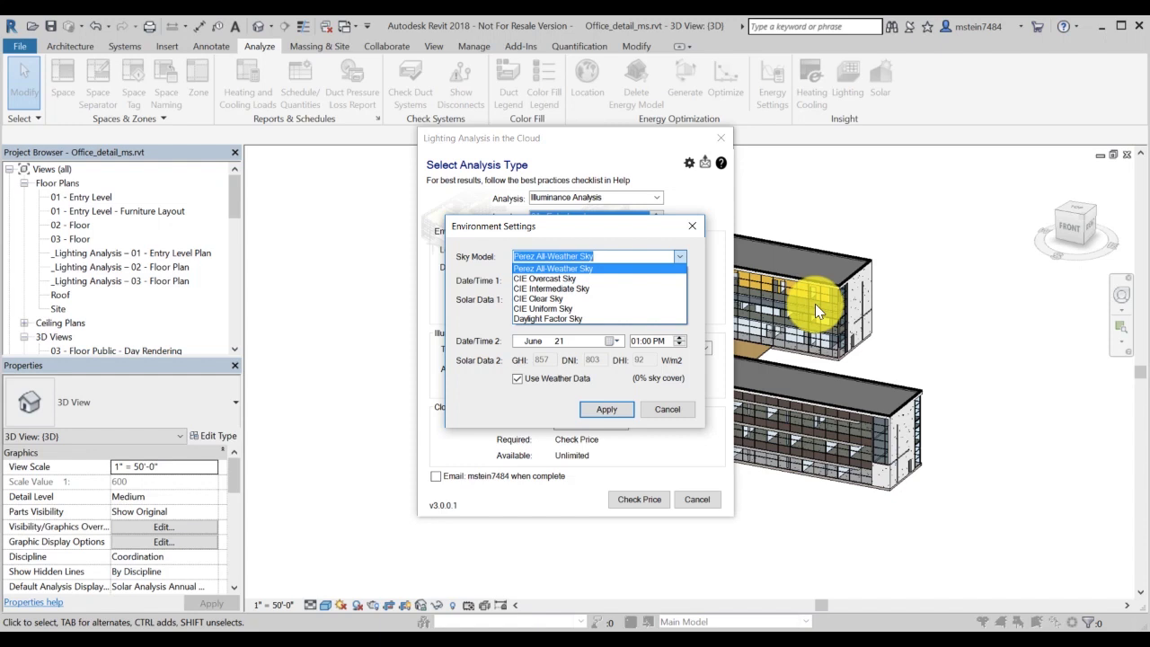
key("Escape")
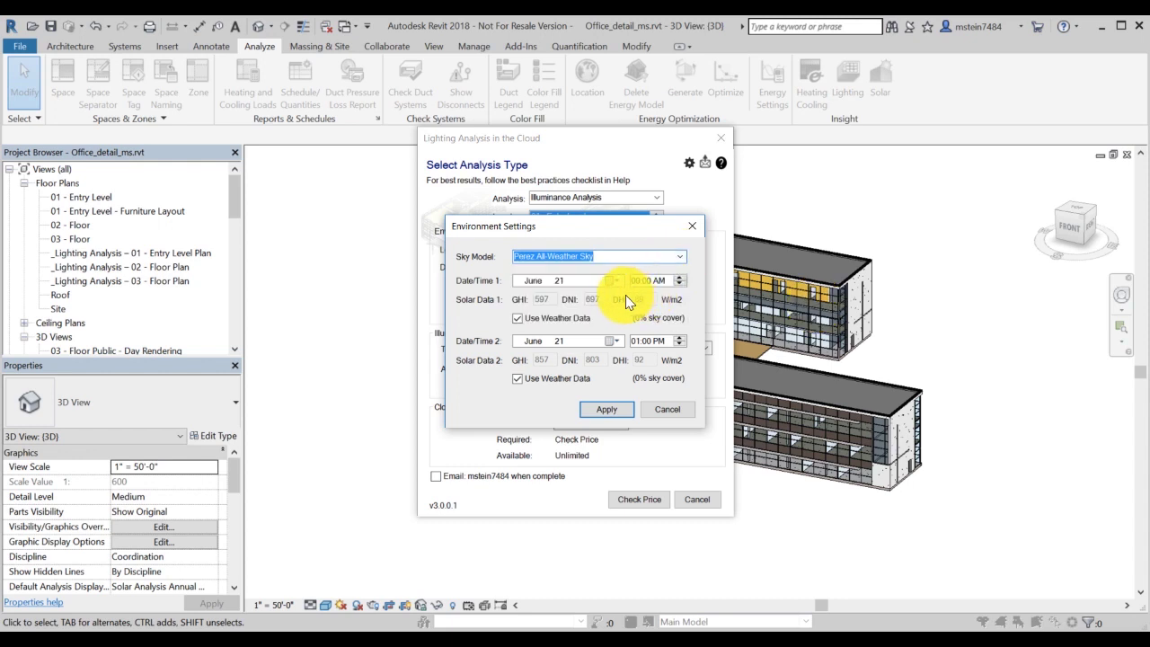
left_click(518, 318)
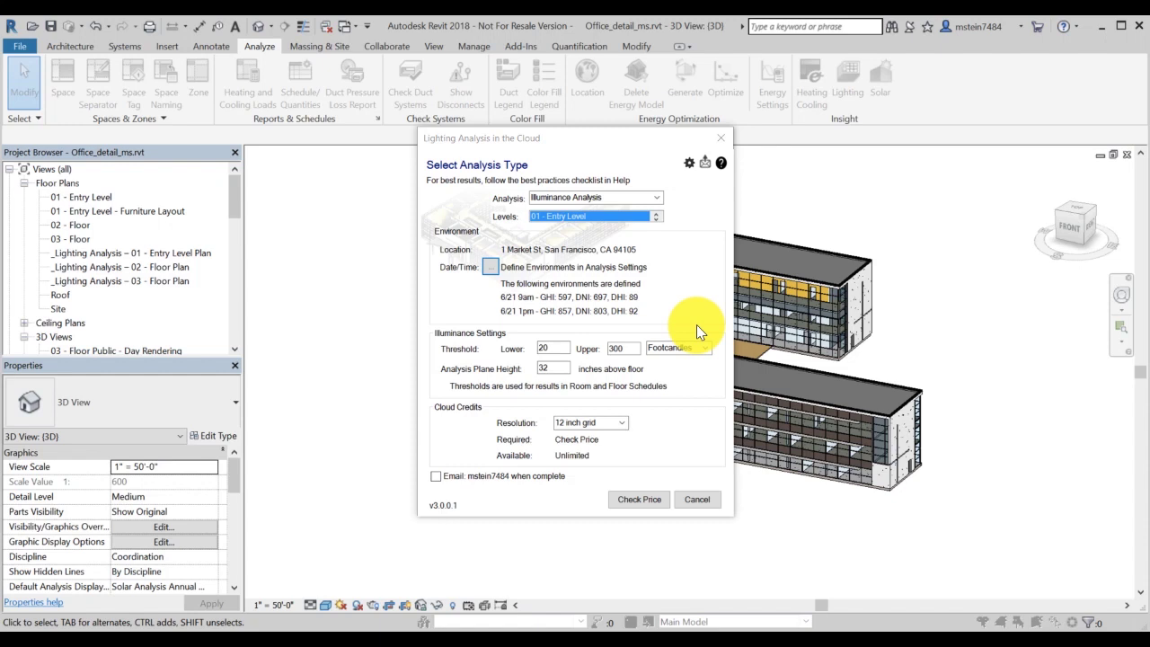
- Keep Footcandles, set a 72 inch grid, check the 0-credit price, and enable completion e-mail
left_click(705, 347)
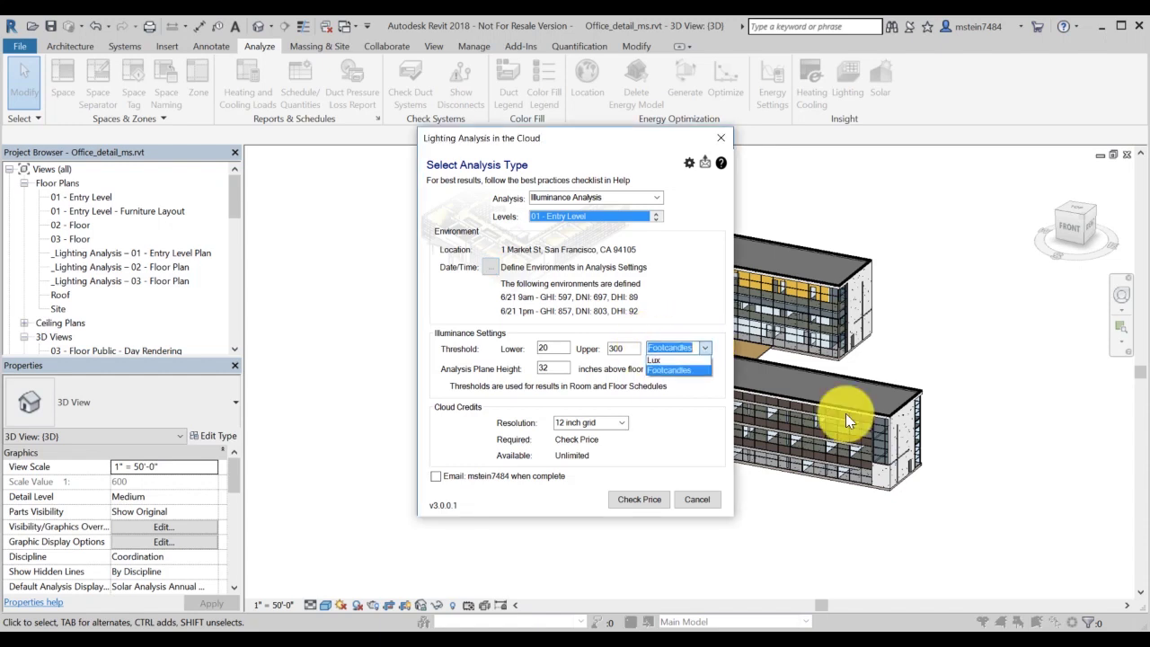
left_click(846, 413)
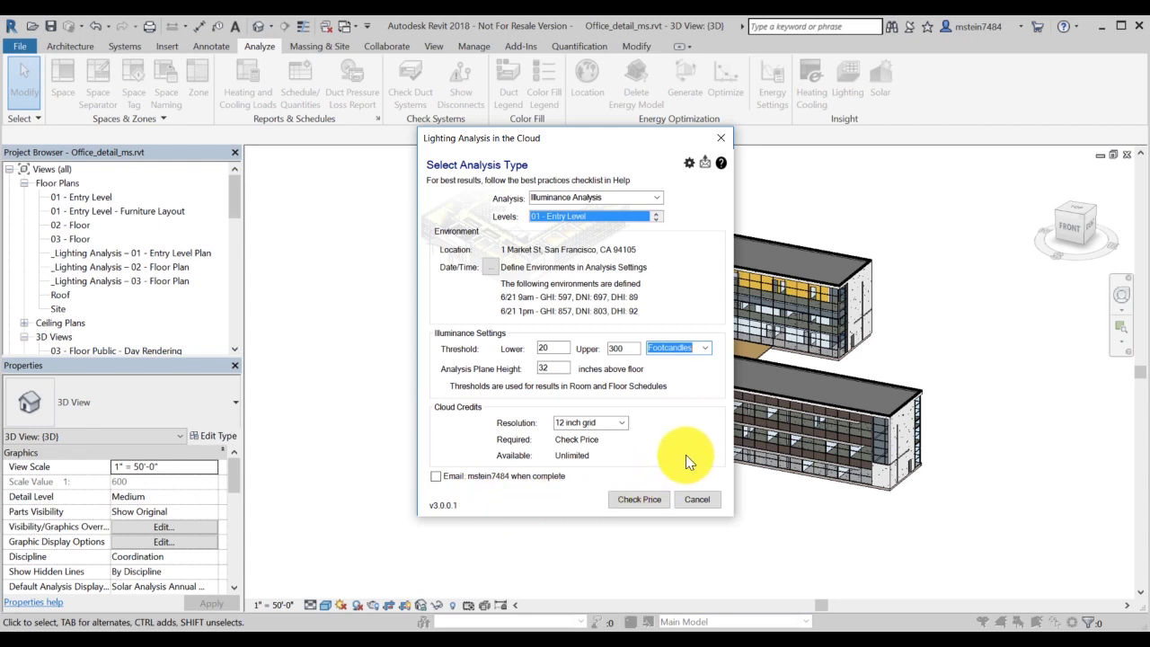
left_click(622, 424)
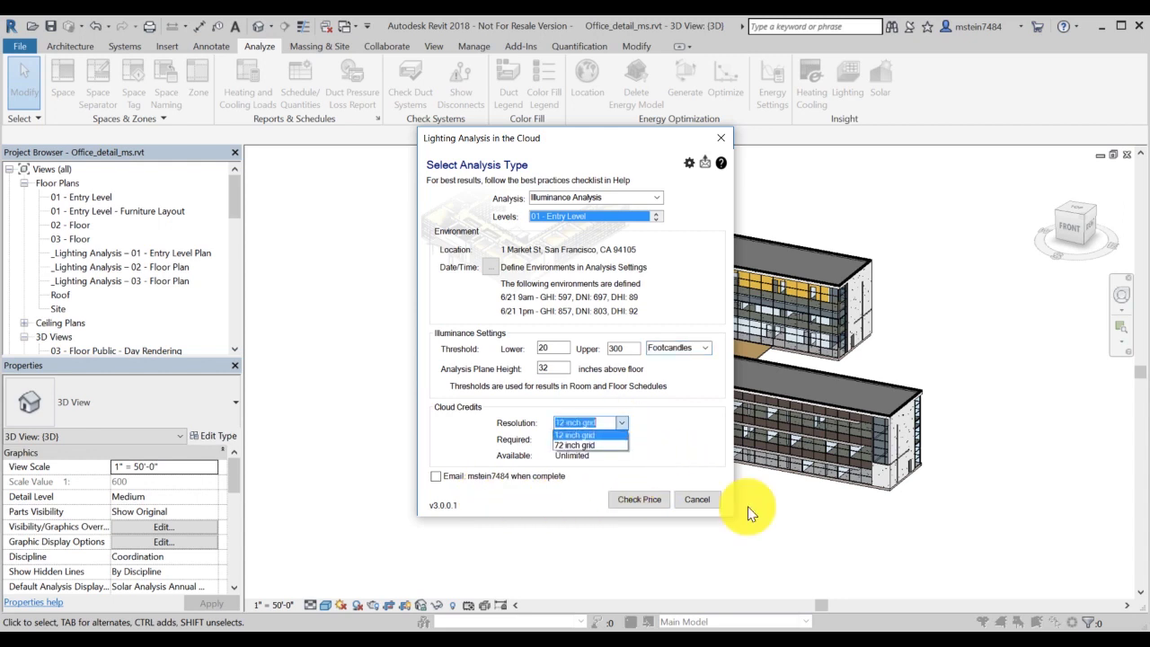
key("Down")
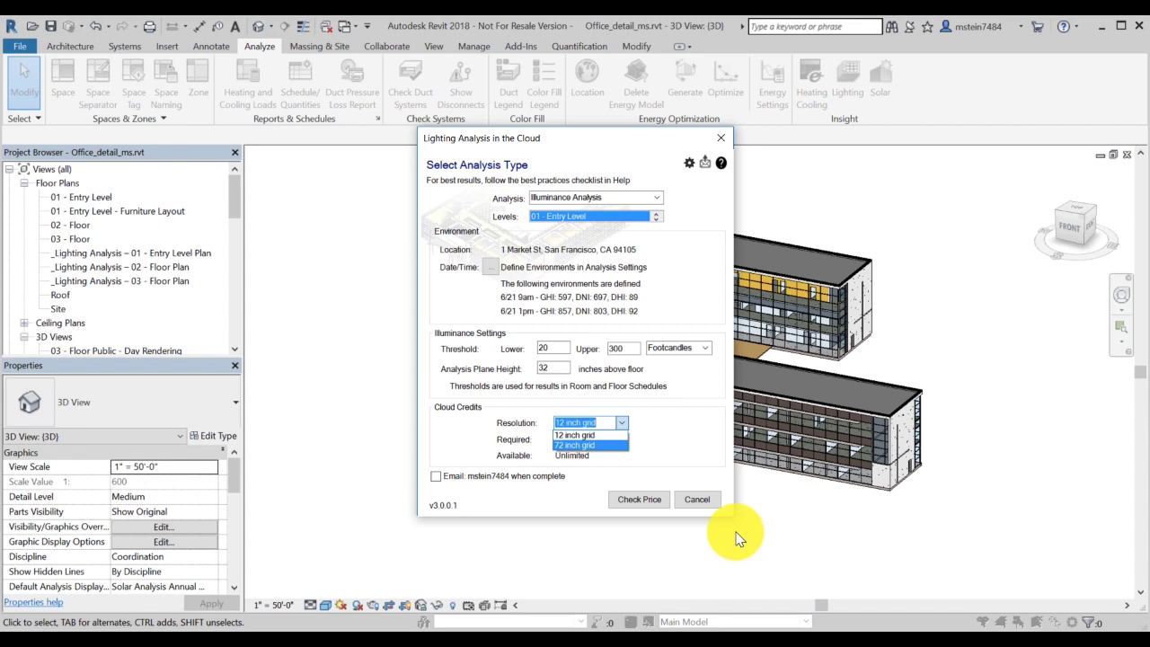
key("Return")
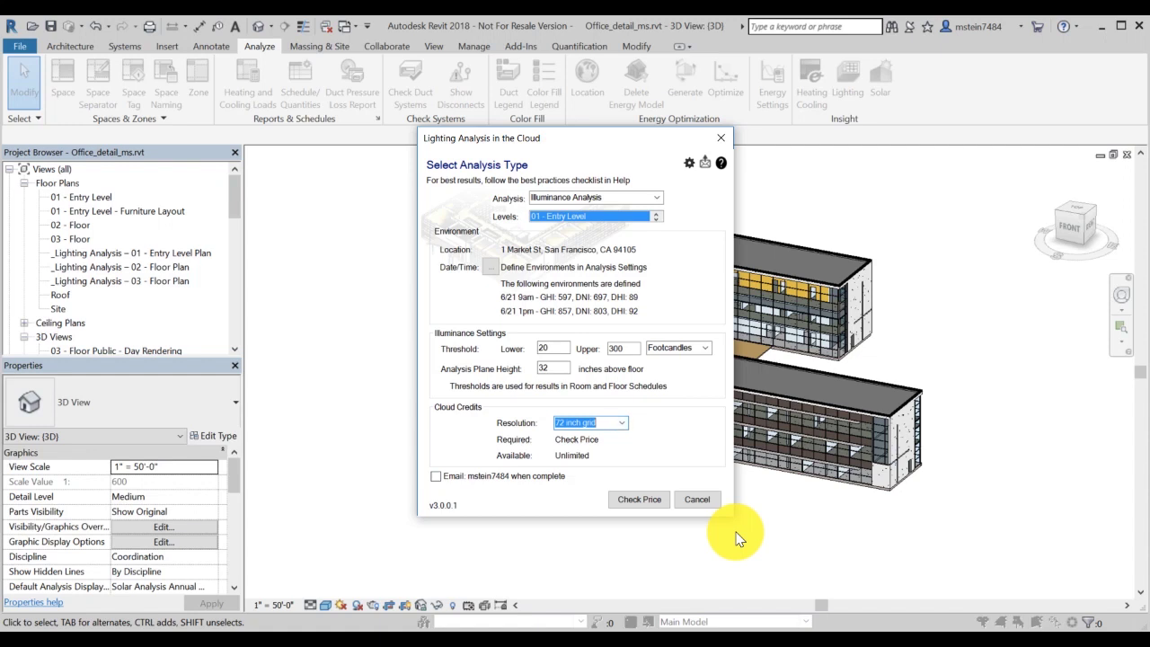
left_click(631, 501)
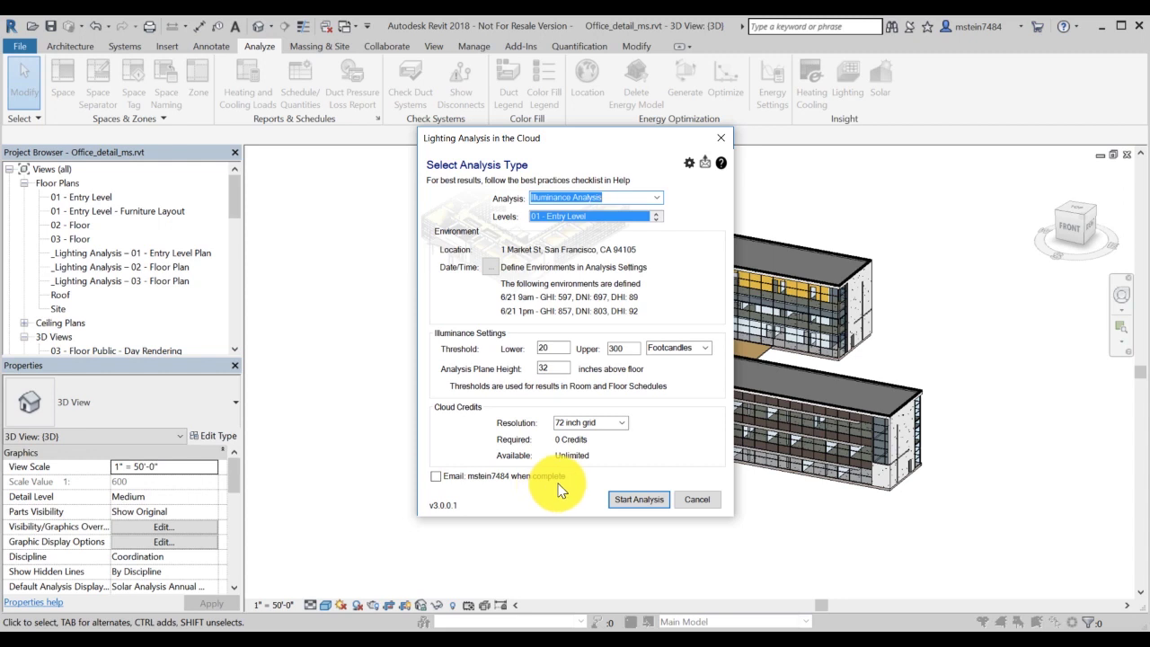
left_click(437, 475)
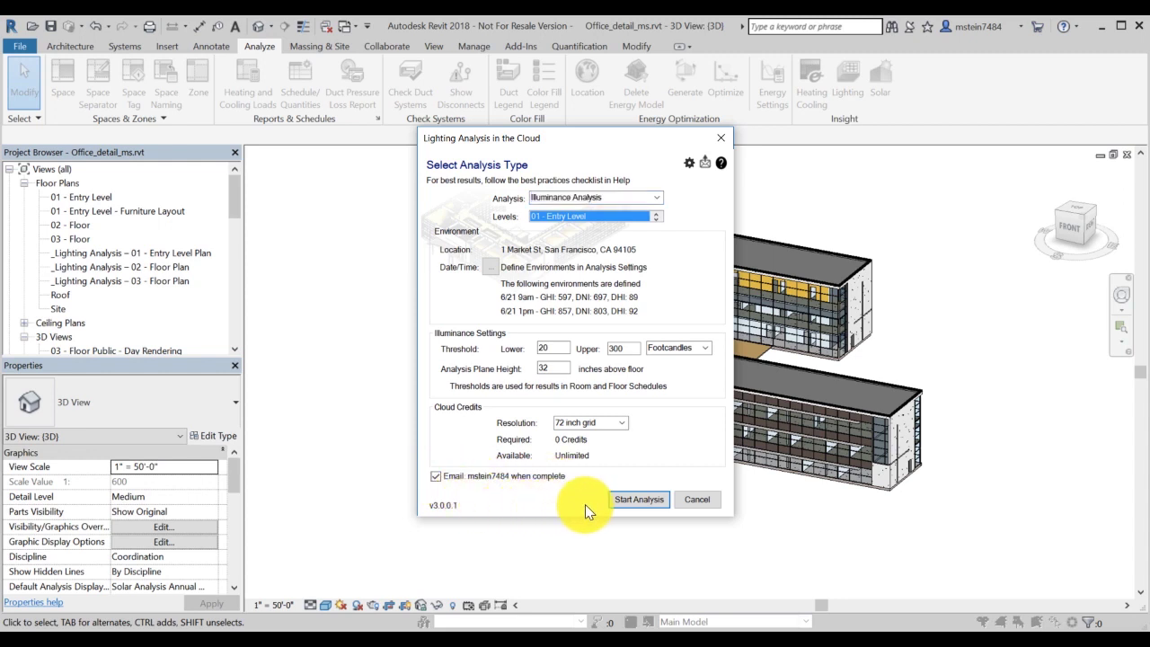
- Run the cloud illuminance analysis, save while it runs, then accept, update and save the project
left_click(633, 502)
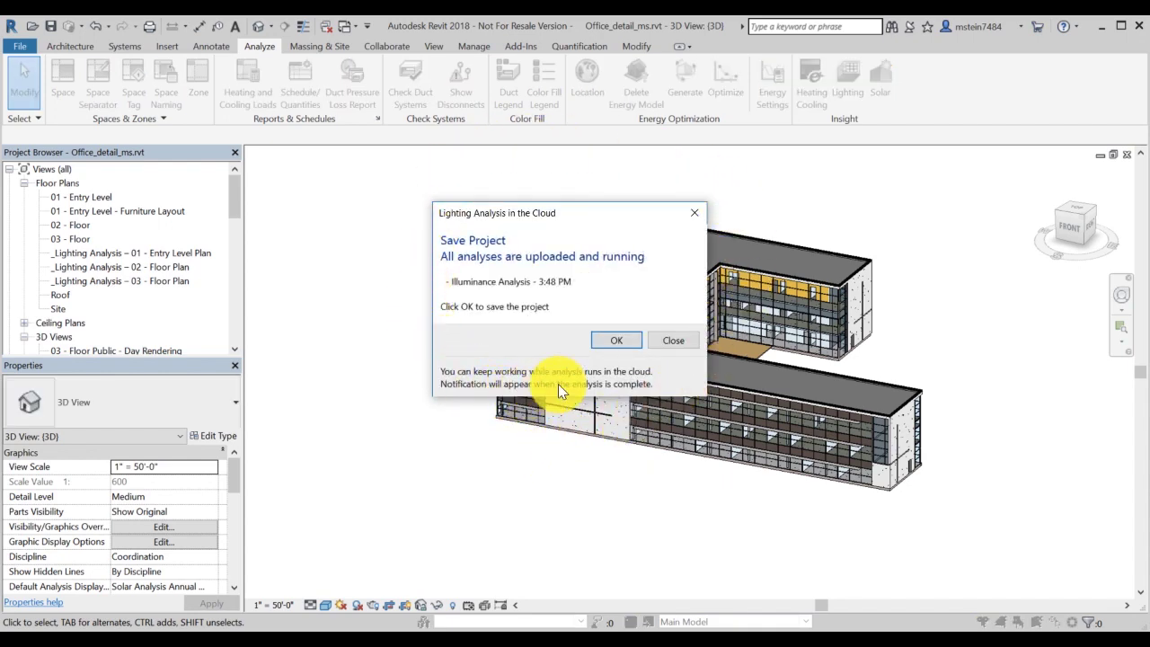
left_click(618, 342)
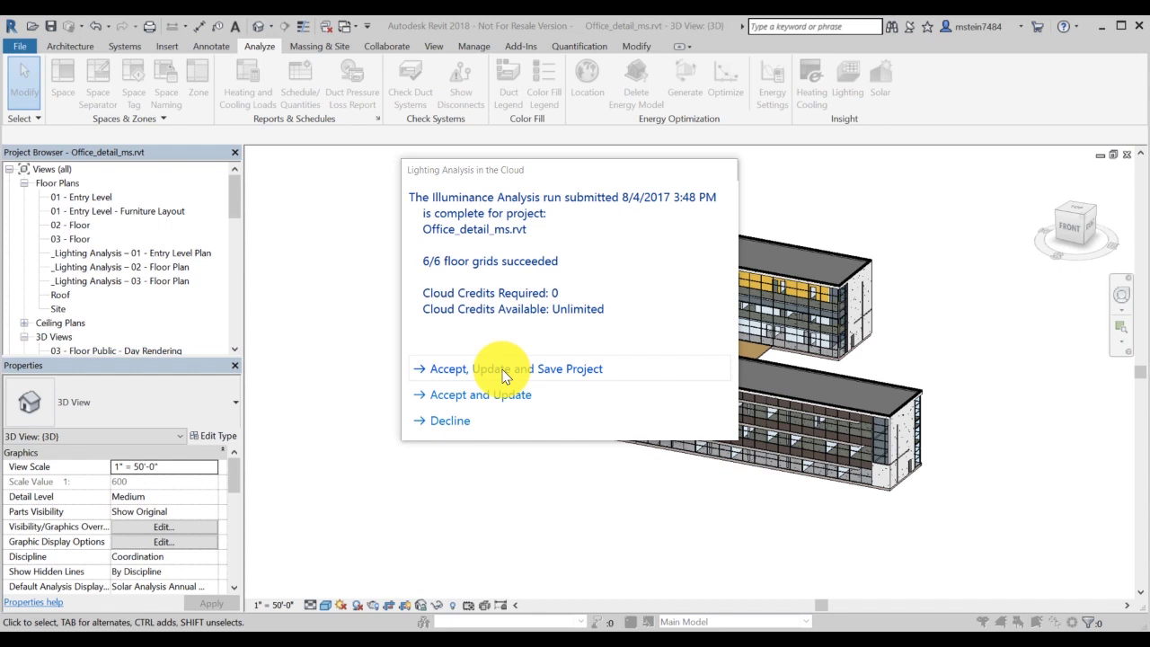
left_click(505, 369)
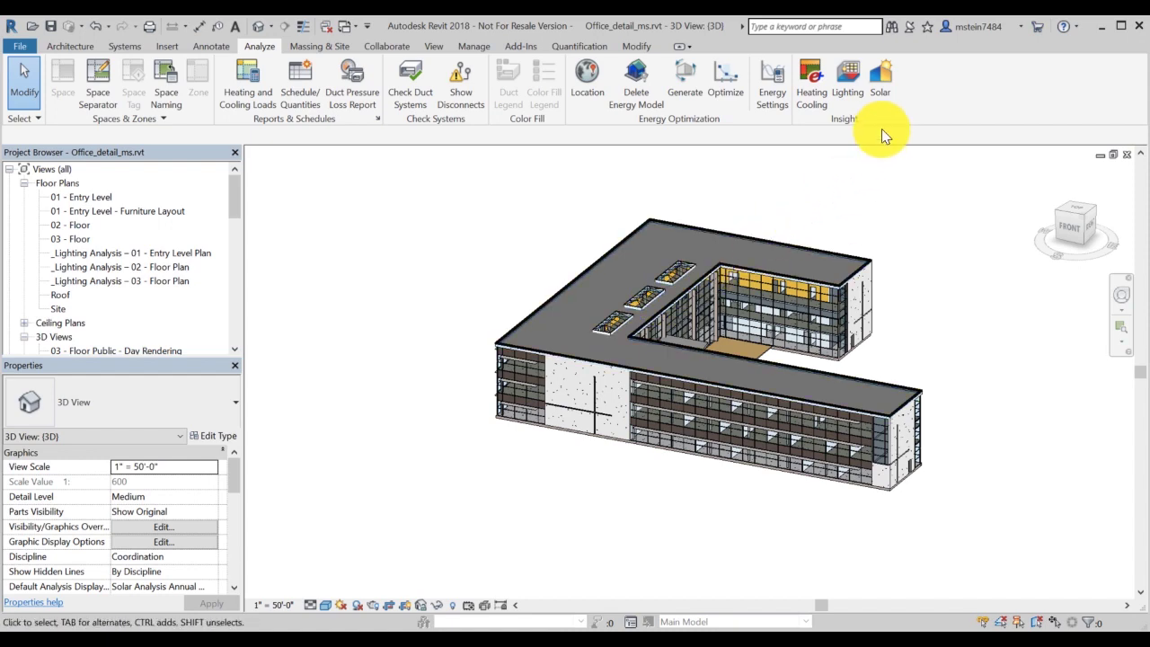
- Generate results from the 08/04/17 15:48 Illuminance Analysis run and close the Results Summary
left_click(859, 84)
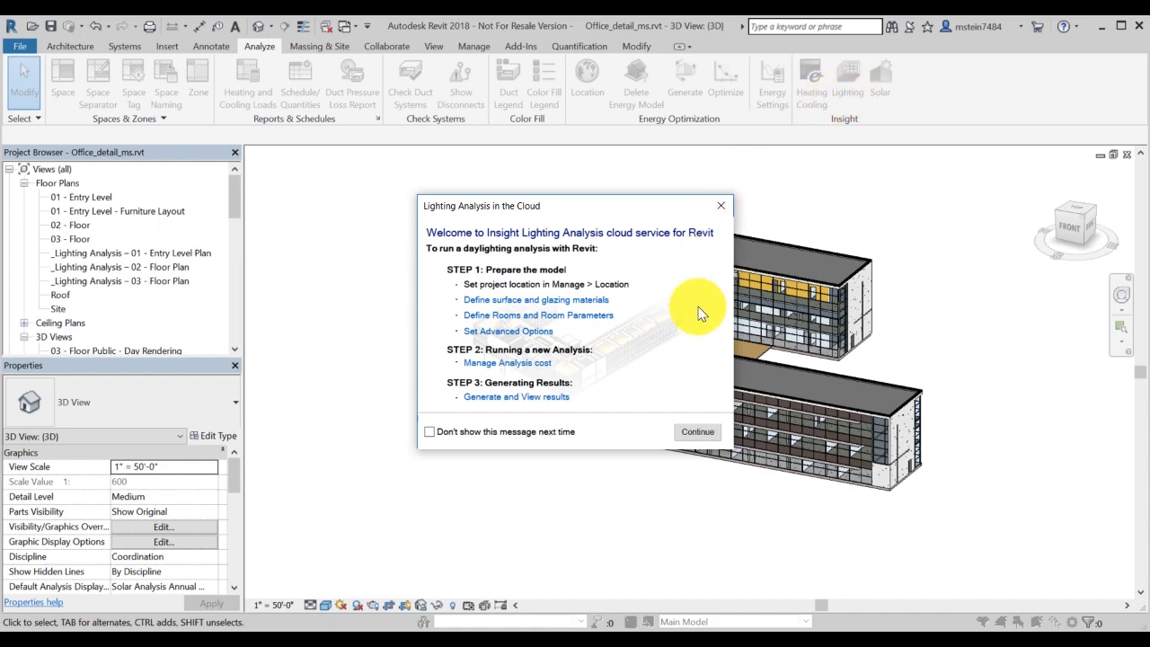
left_click(705, 432)
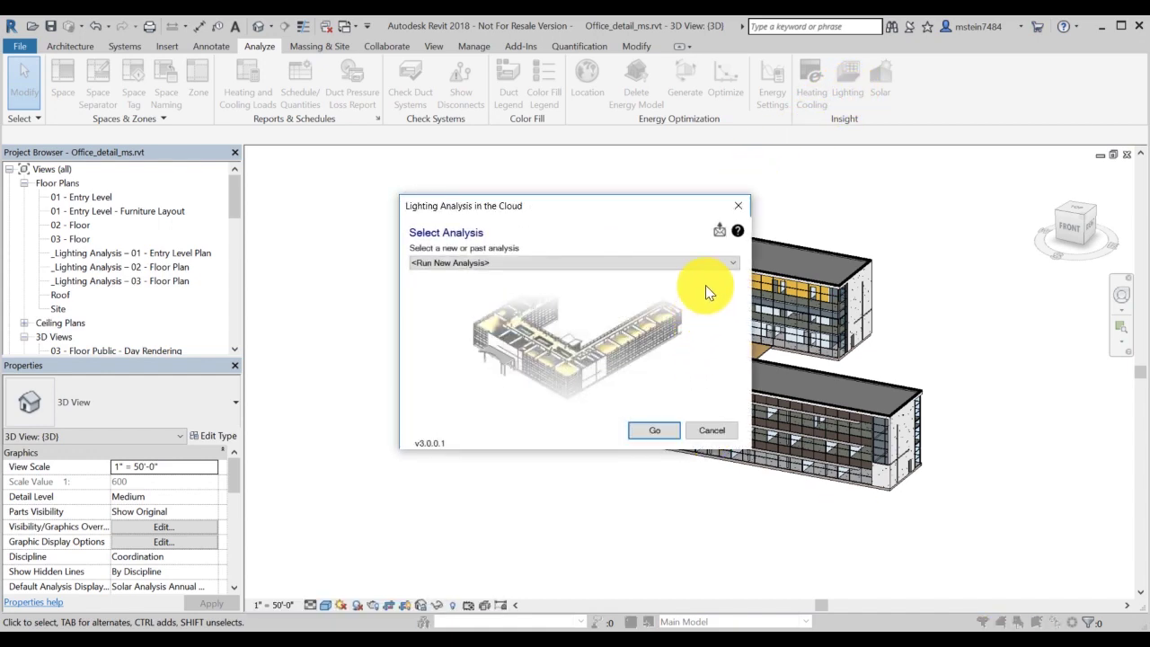
left_click(733, 264)
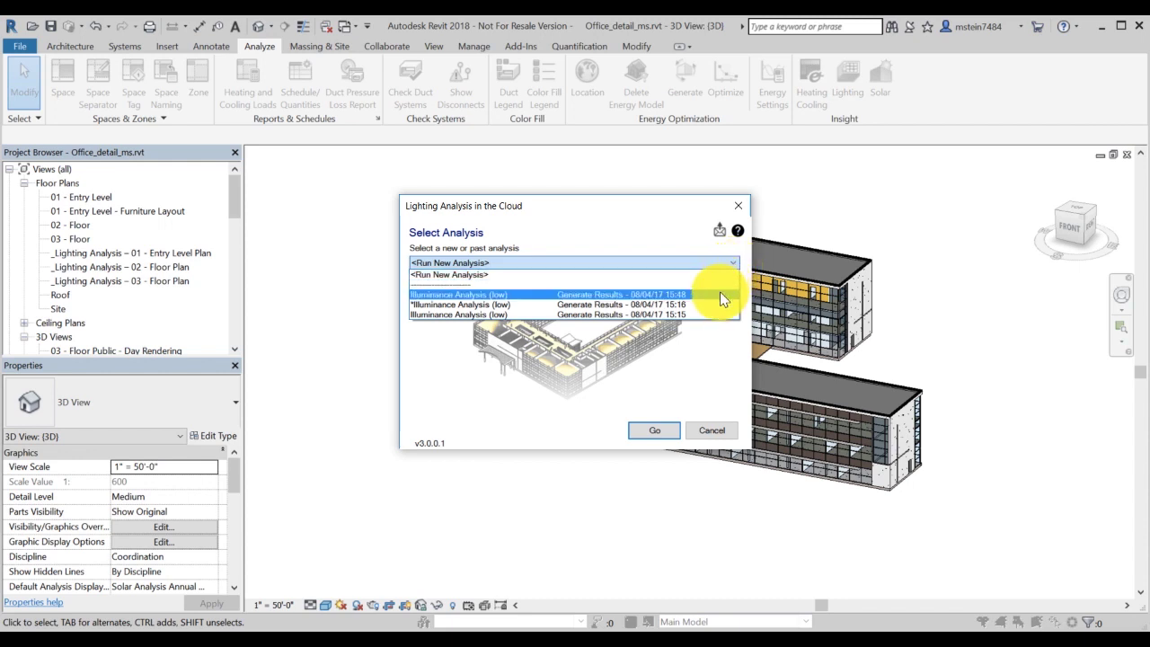
left_click(825, 353)
left_click(655, 429)
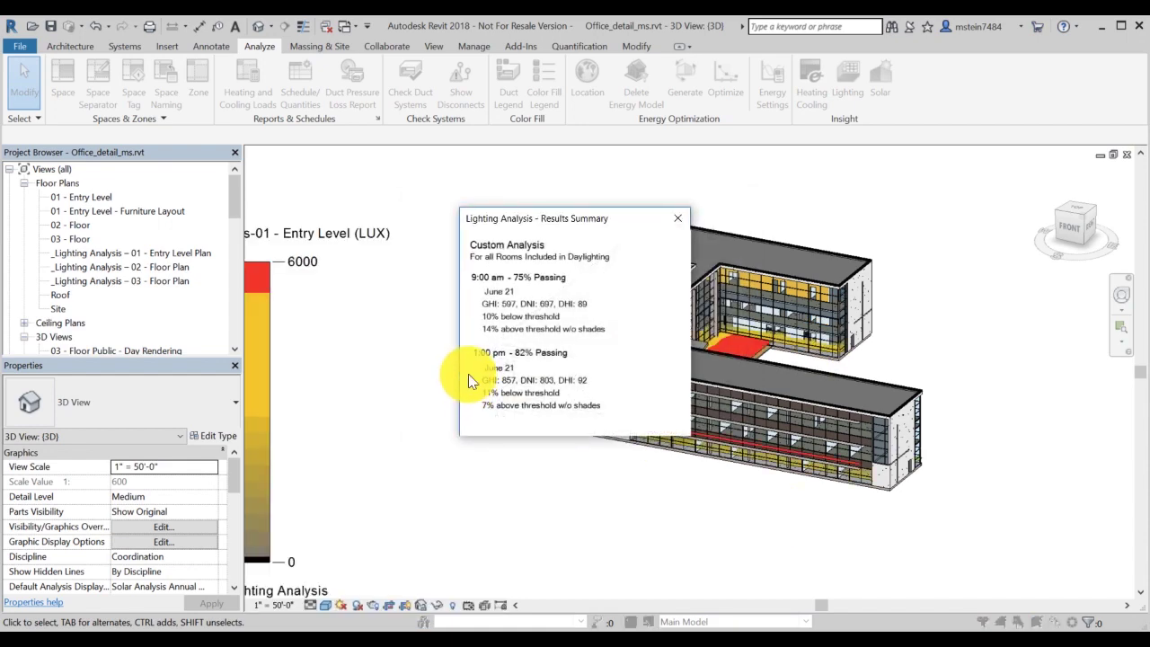
left_click(678, 219)
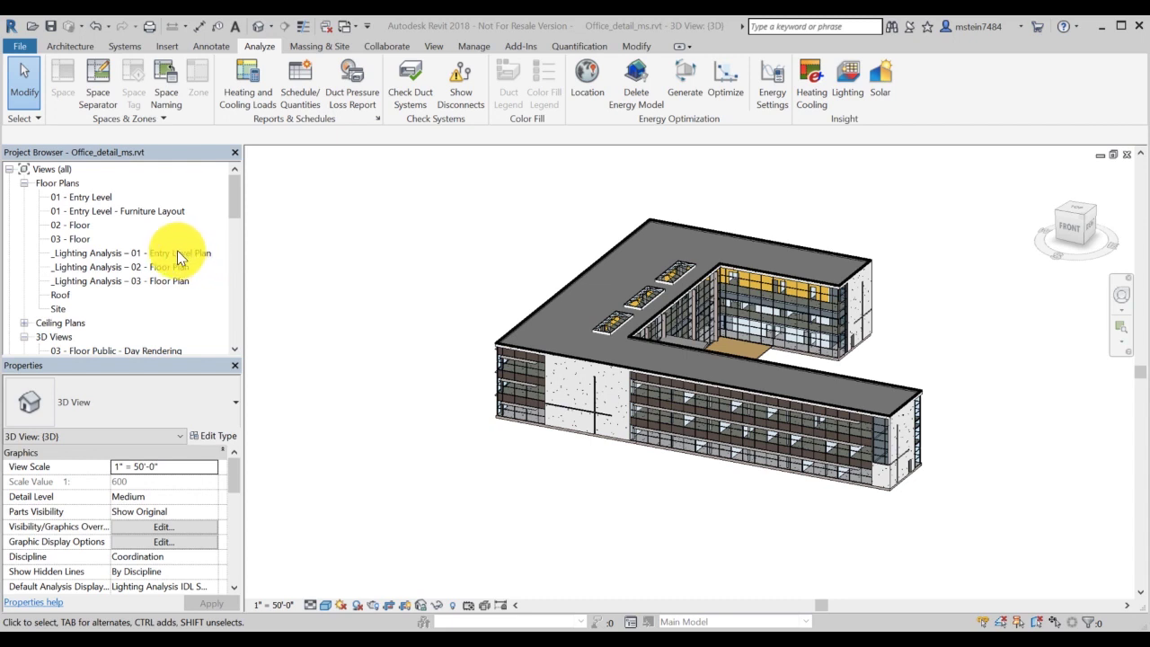
- Open the Entry Level lighting plan and switch its analysis configuration to lx 6/21 9am
double_click(106, 254)
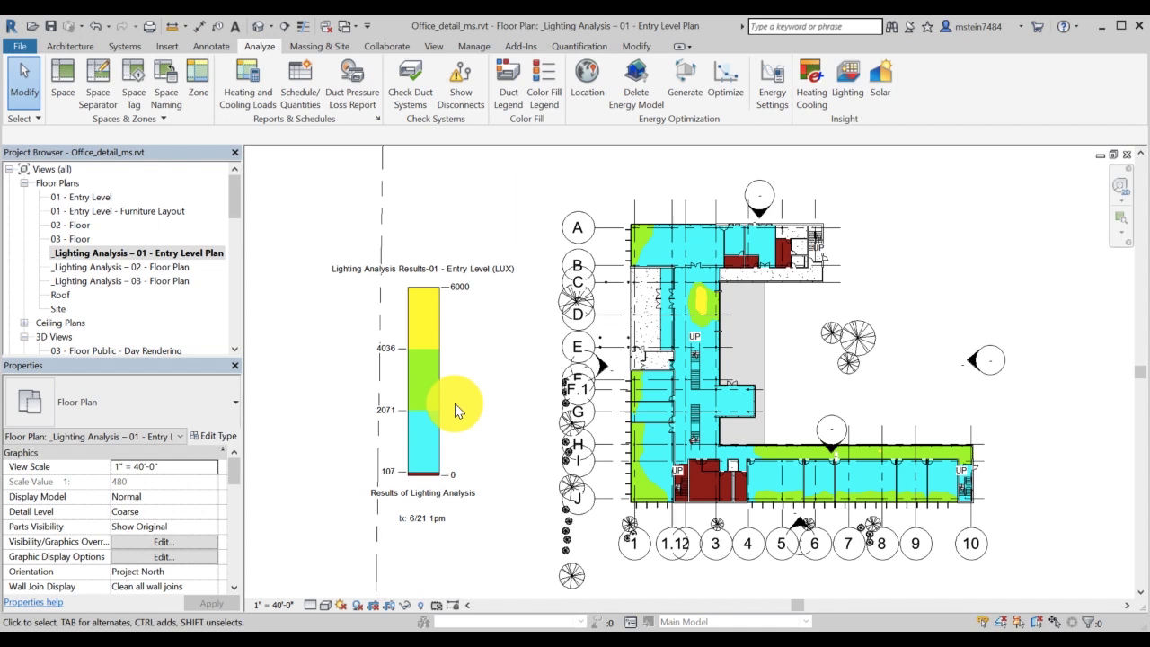
left_click(695, 254)
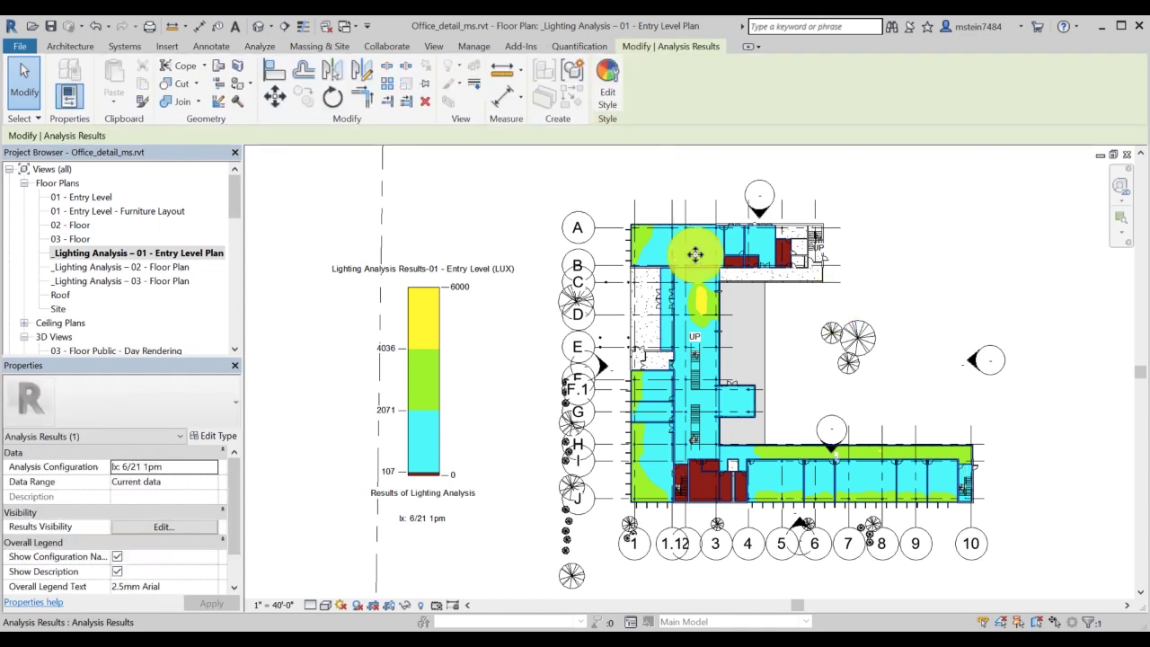
left_click(212, 468)
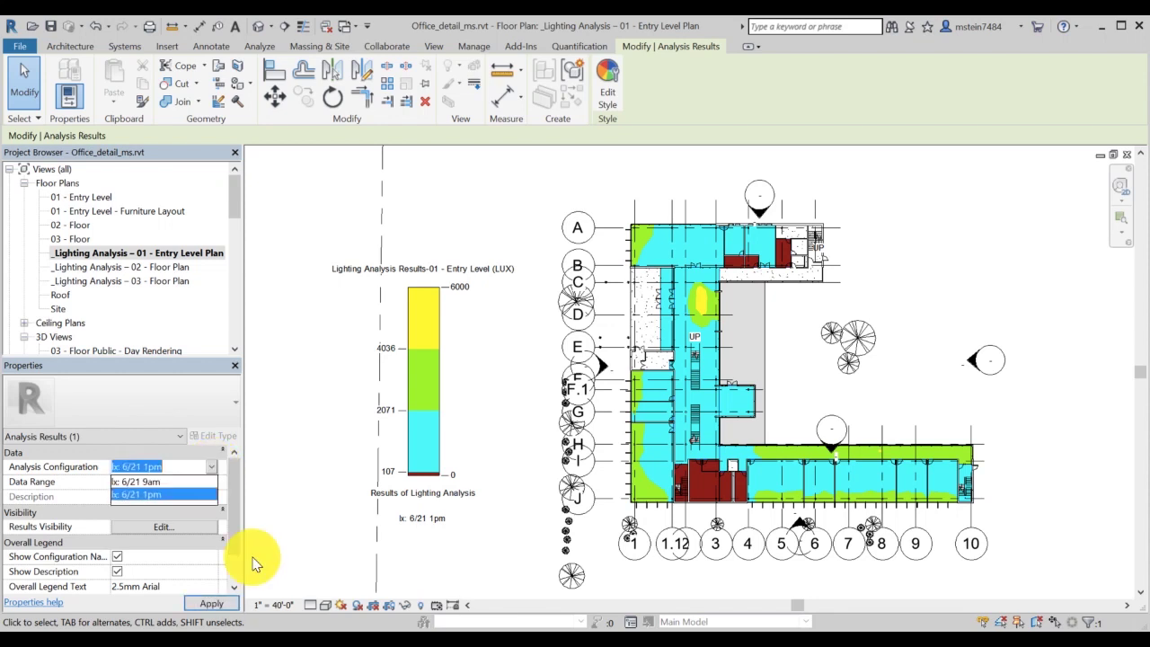
left_click(166, 482)
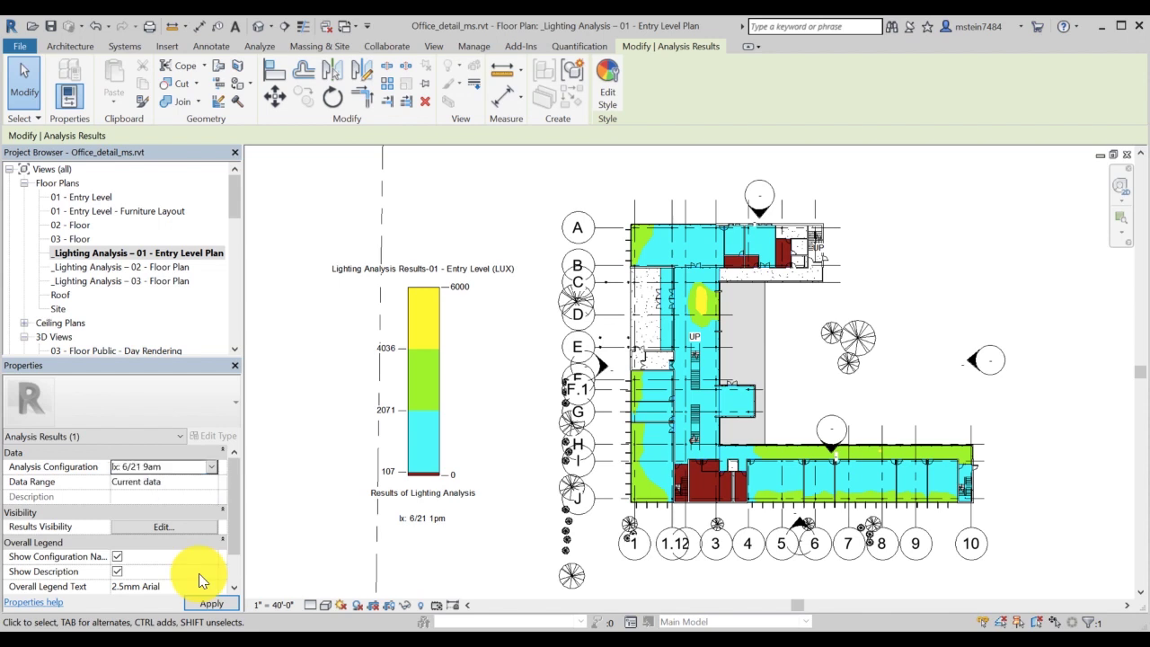
left_click(212, 603)
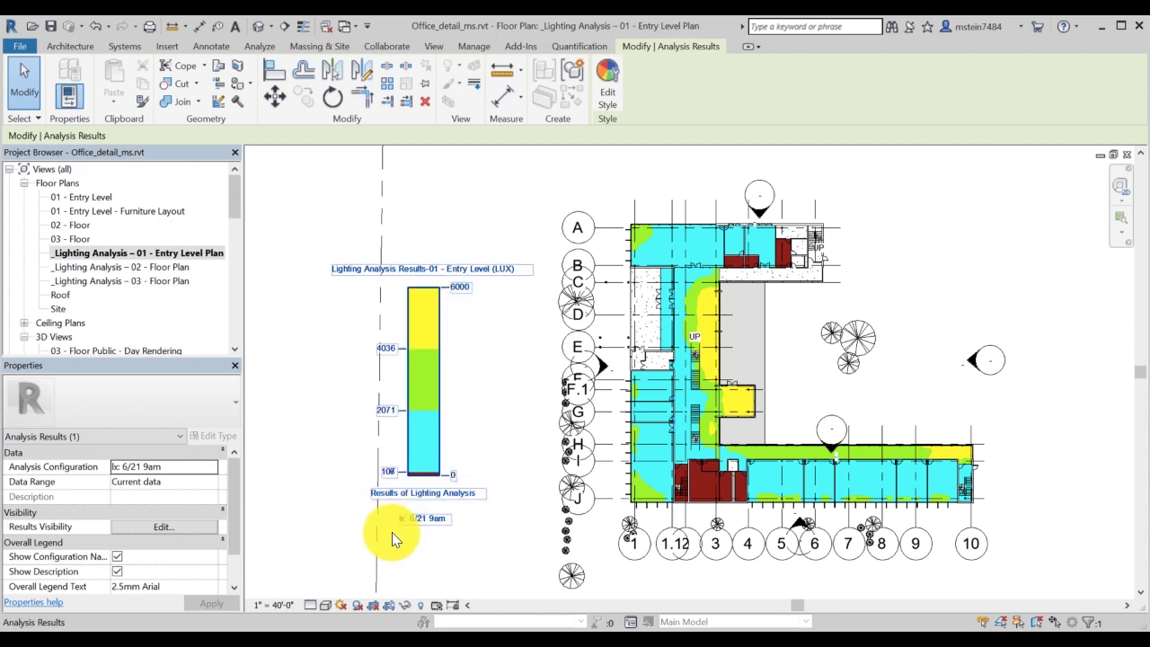
left_click(509, 545)
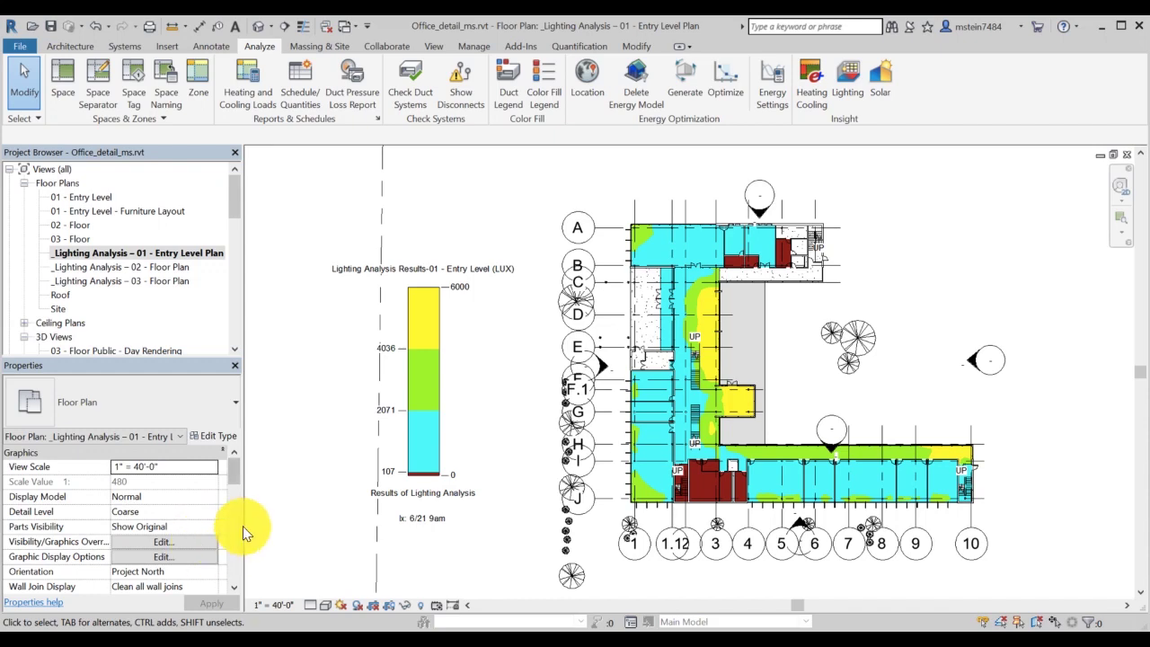
- Set the analysis display units to fc so the legend reads 10–557 foot-candles
left_click_drag(235, 468, 234, 499)
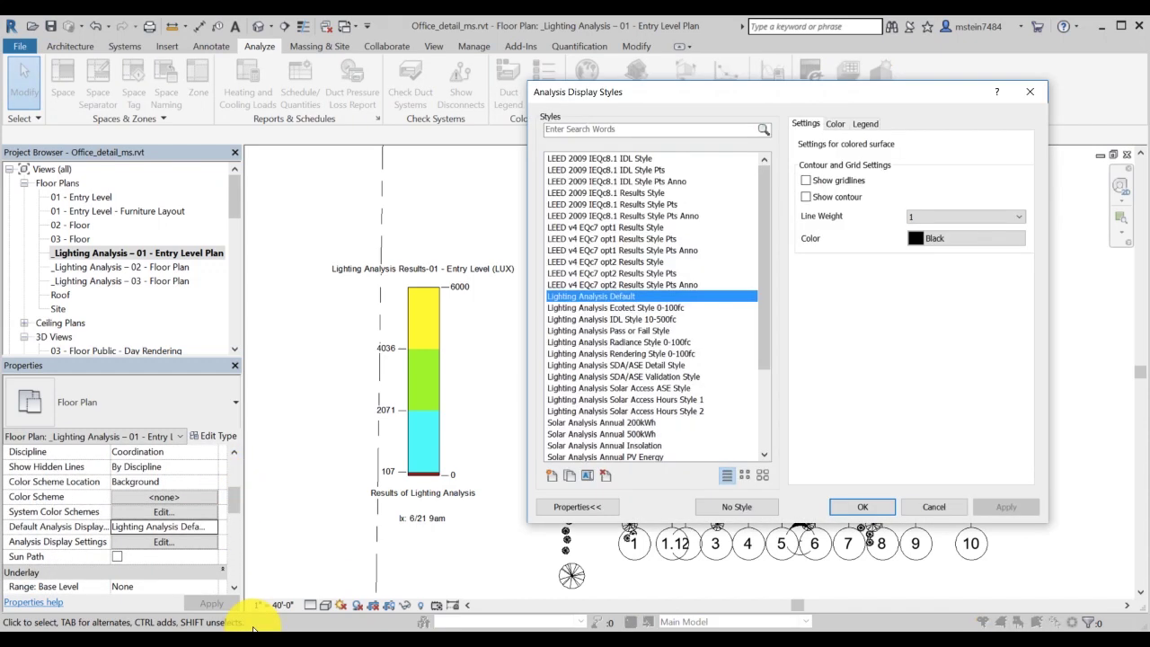
left_click(637, 308)
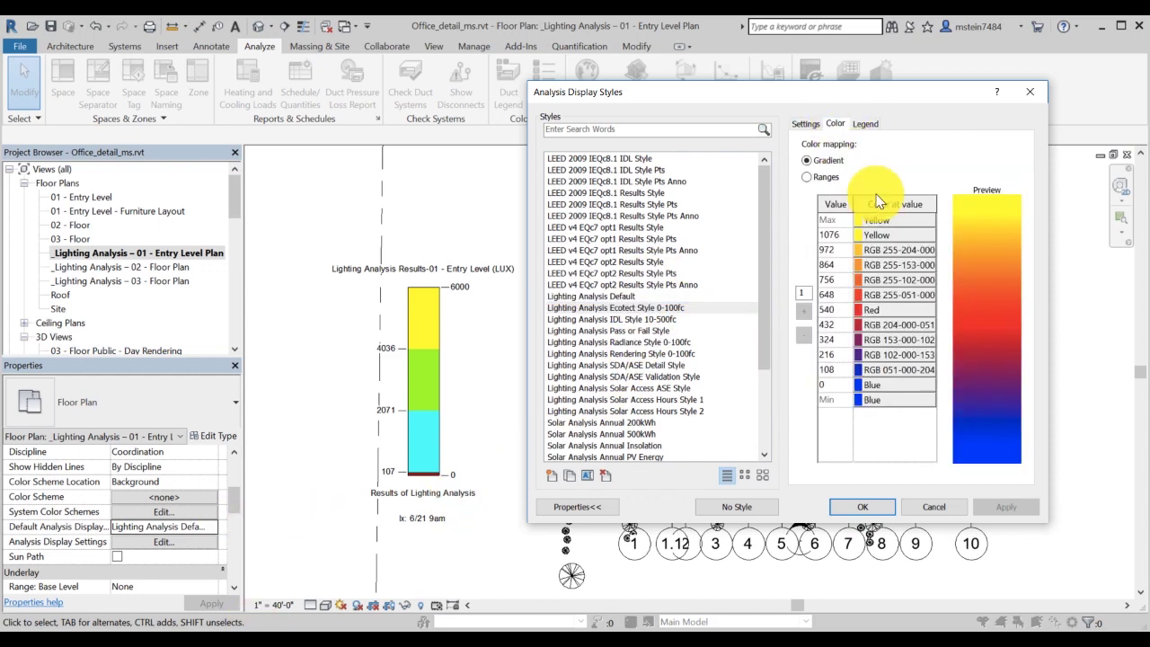
left_click(934, 509)
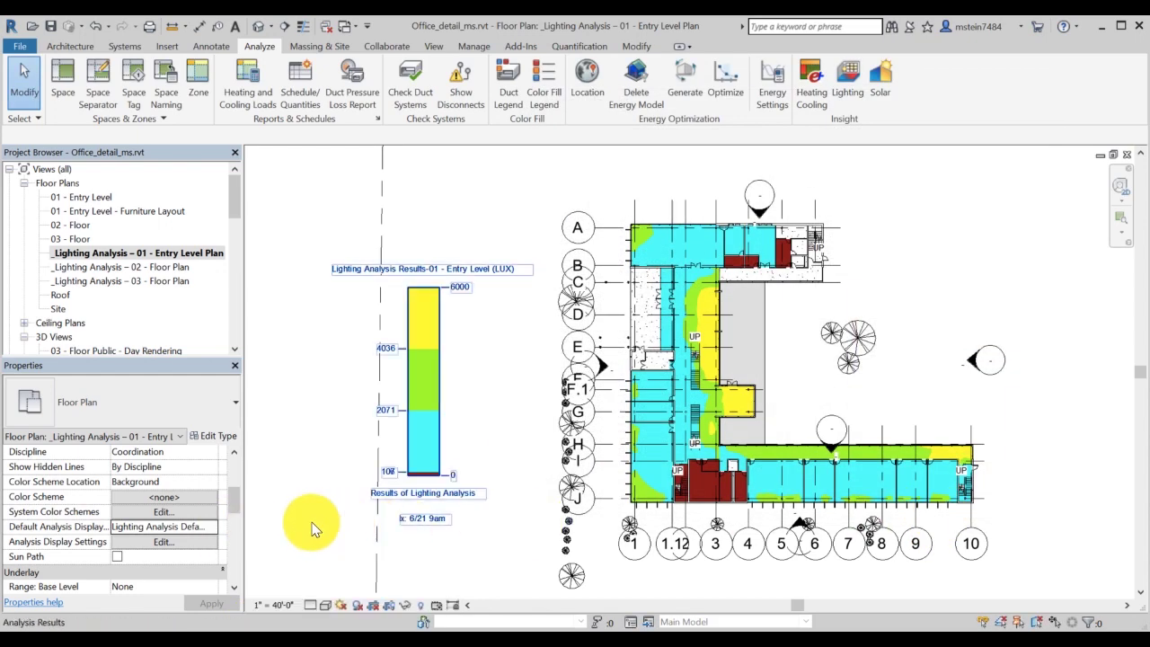
left_click(181, 540)
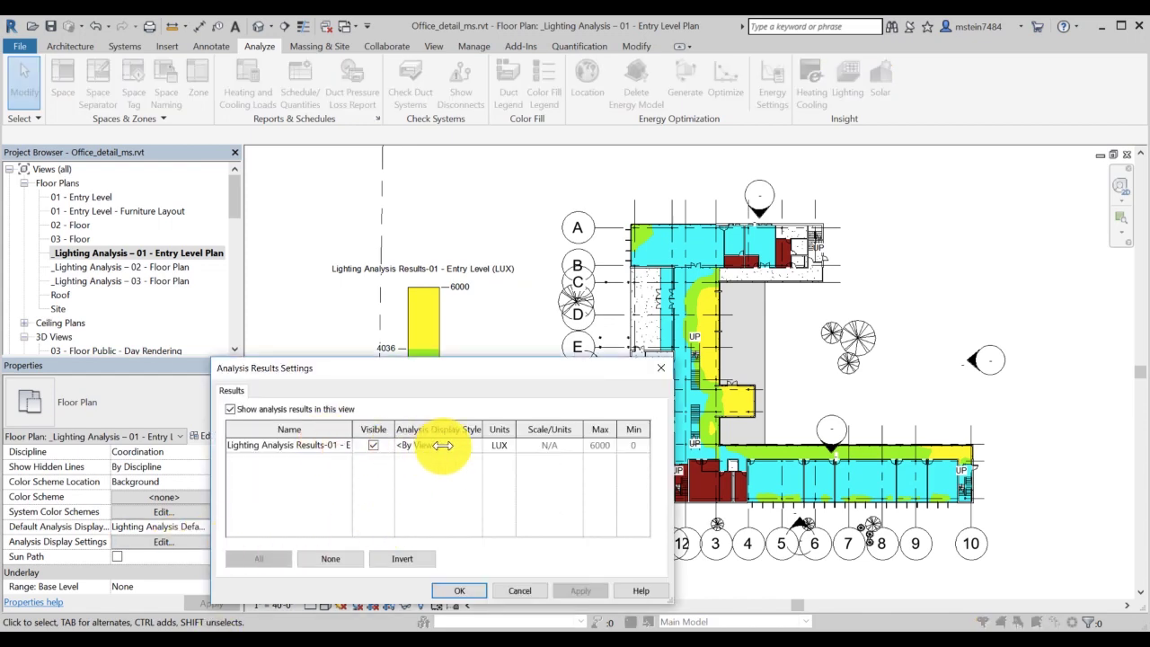
left_click(499, 445)
left_click(505, 458)
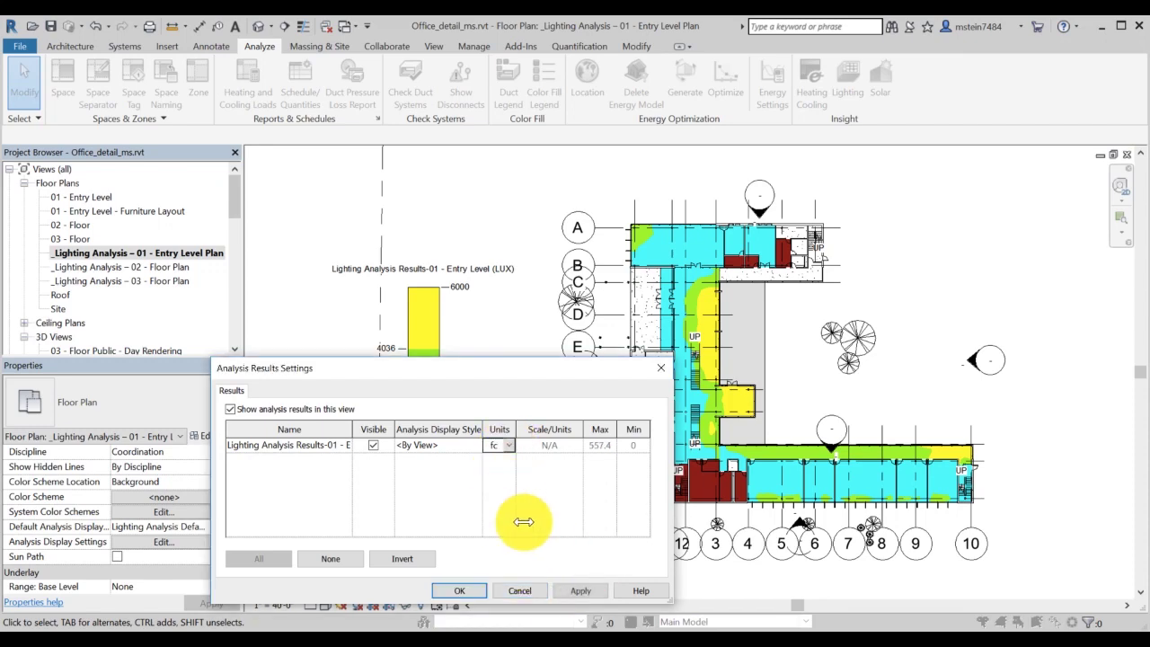
left_click(575, 592)
left_click(459, 590)
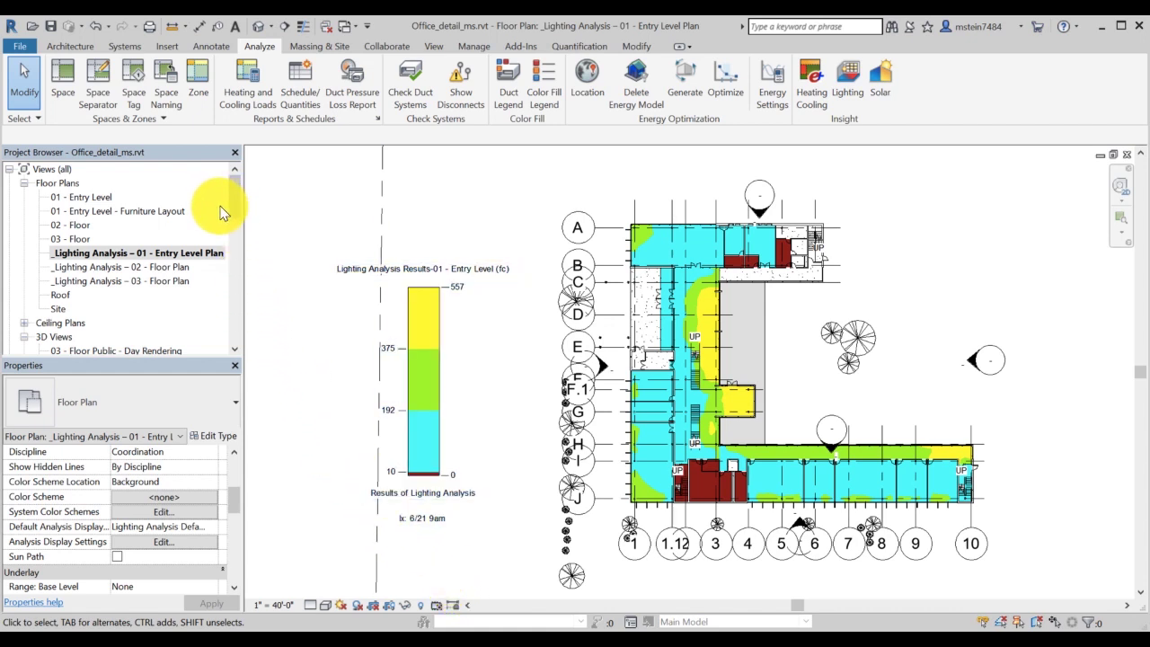
- Open _Lighting Analysis Model View, showing 6/21 1pm Entry Level illuminance in lux
left_click_drag(238, 205, 237, 229)
scroll(223, 243, "down", 1)
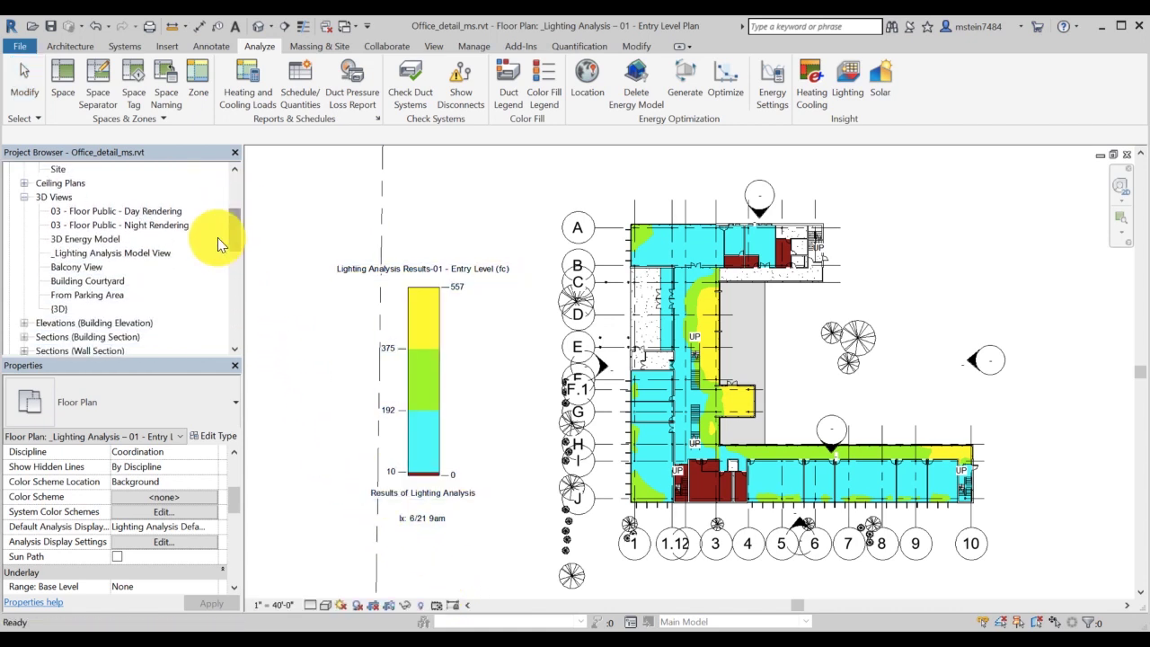
double_click(158, 252)
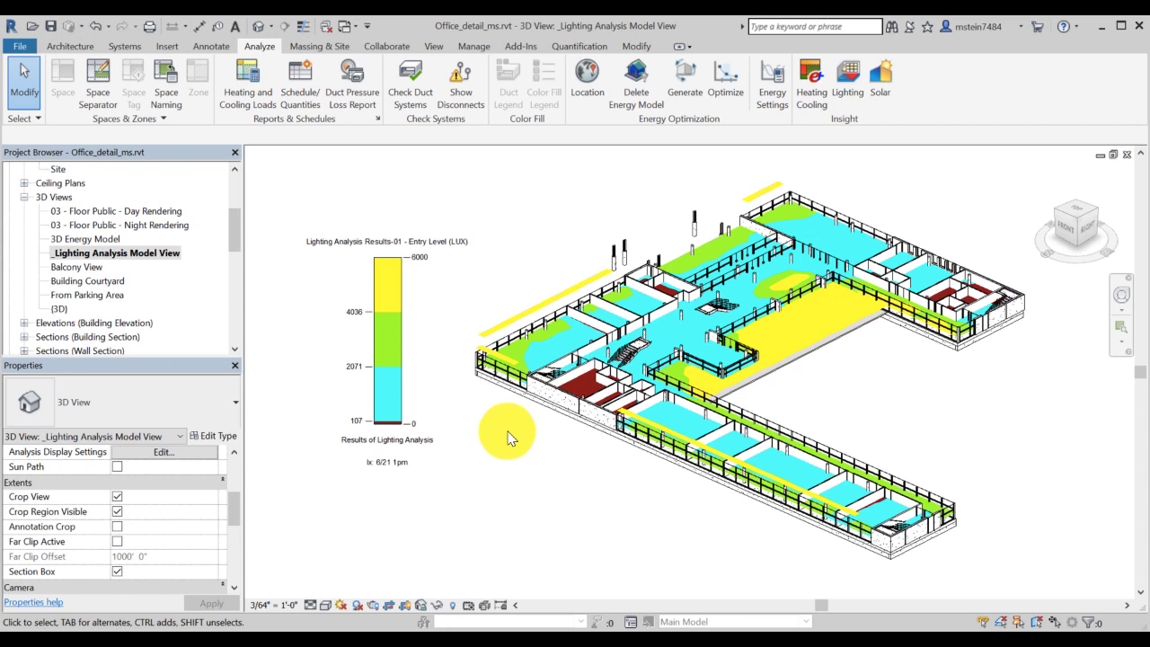
left_click(278, 287)
left_click_drag(231, 245, 226, 289)
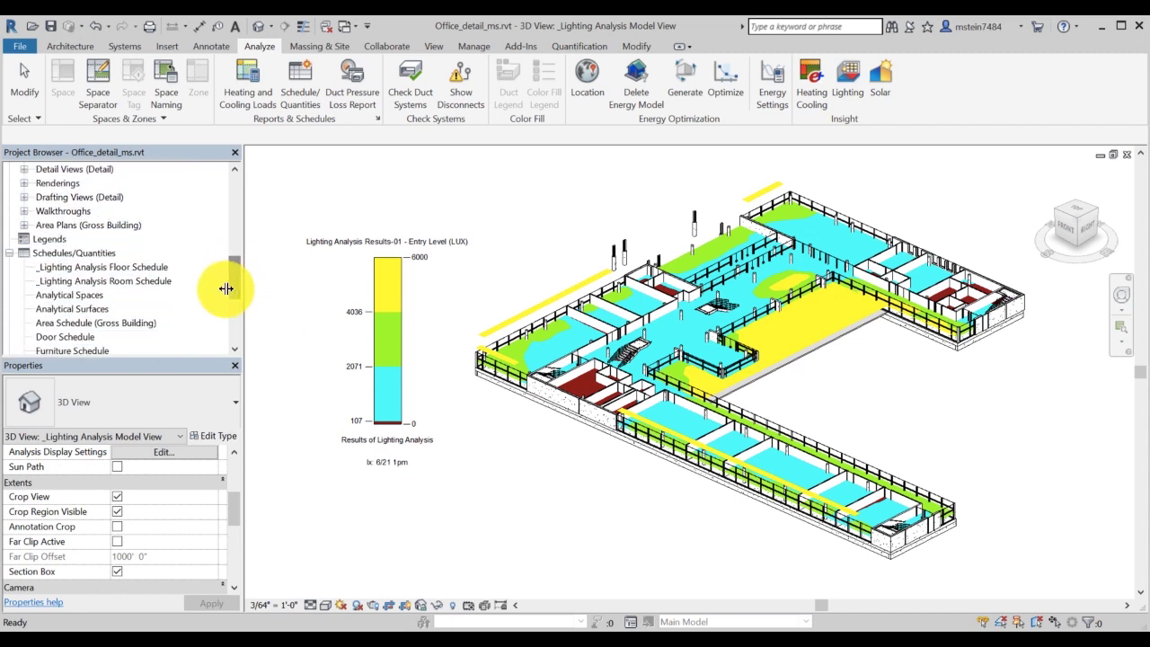
- Open the _Lighting Analysis Floor Schedule, then the _Lighting Analysis Room Schedule
left_click(143, 266)
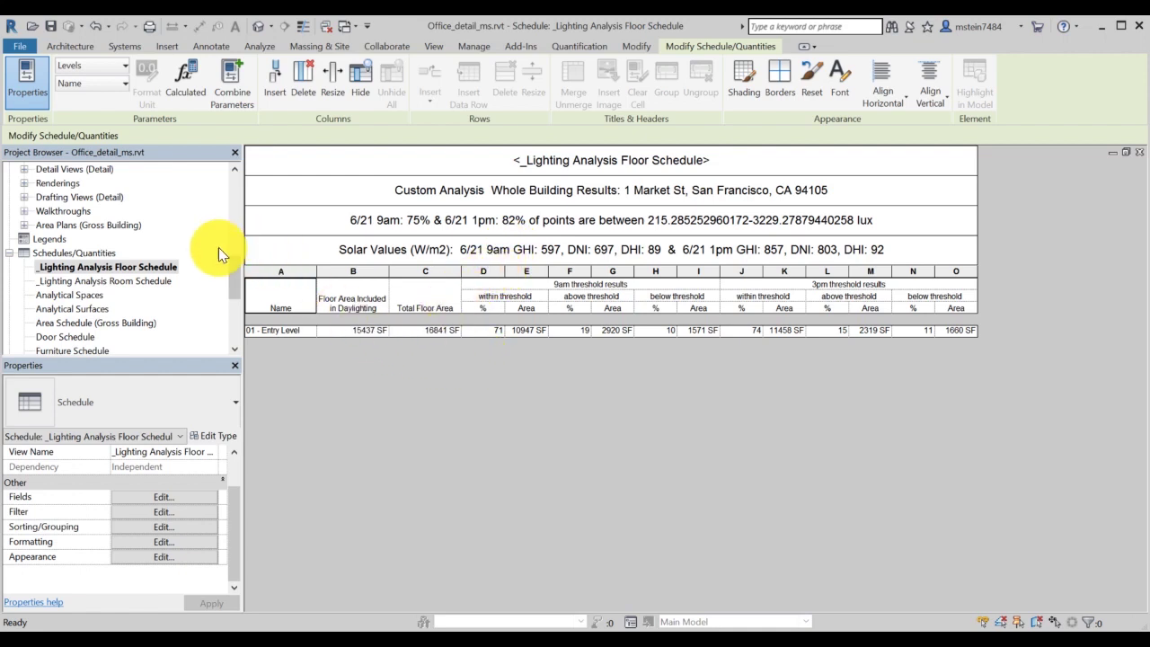
left_click(140, 281)
double_click(103, 281)
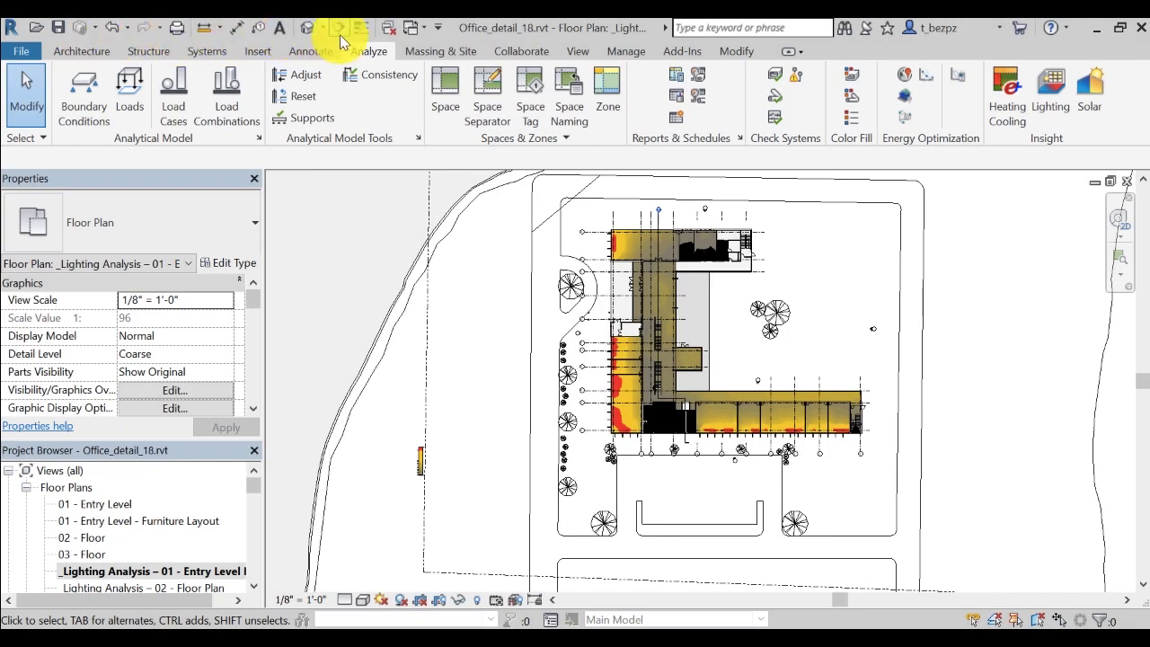
- Set up a cloud rendering with Balcony View added alongside the _Lighting Analysis Model View
left_click(578, 51)
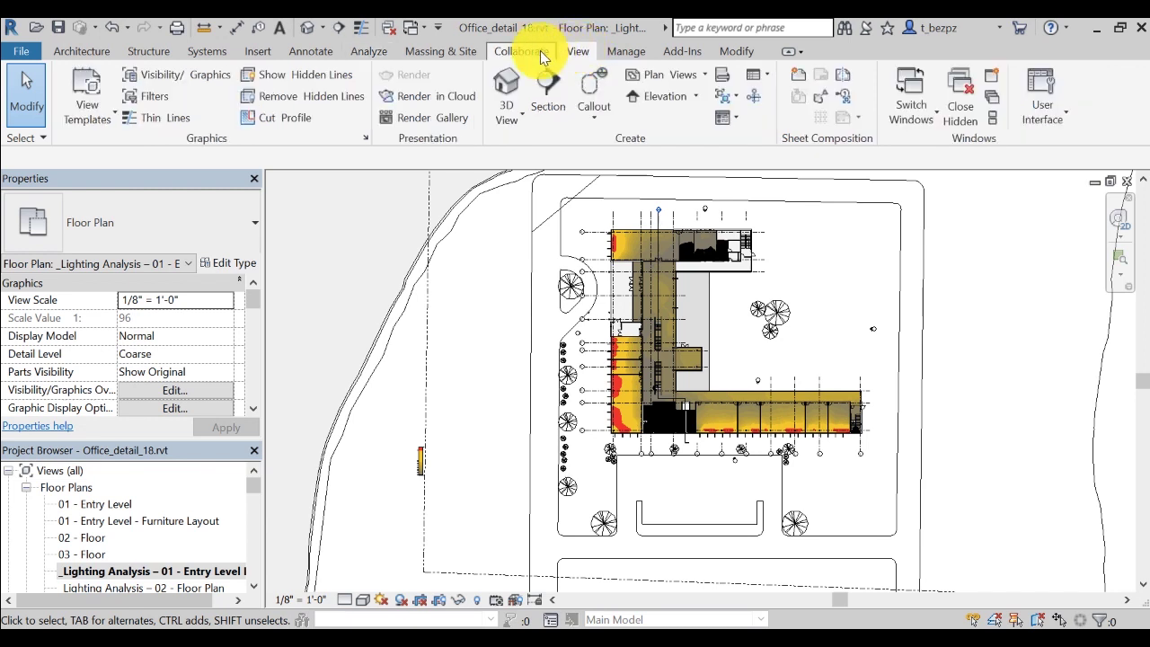
left_click(458, 93)
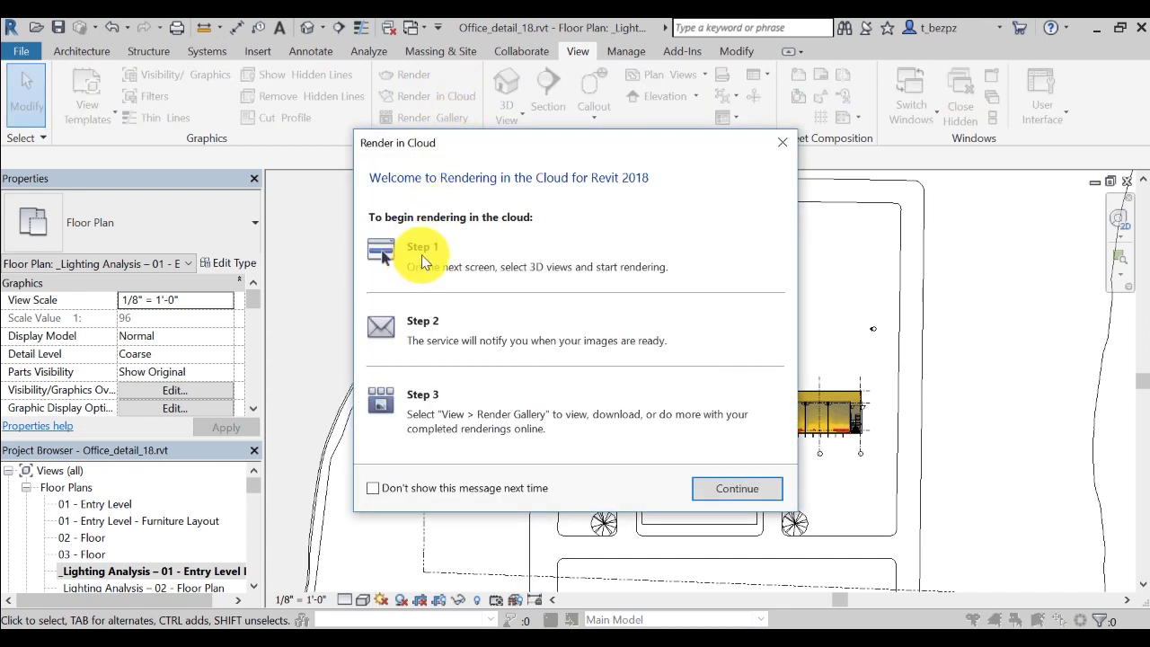
left_click(741, 488)
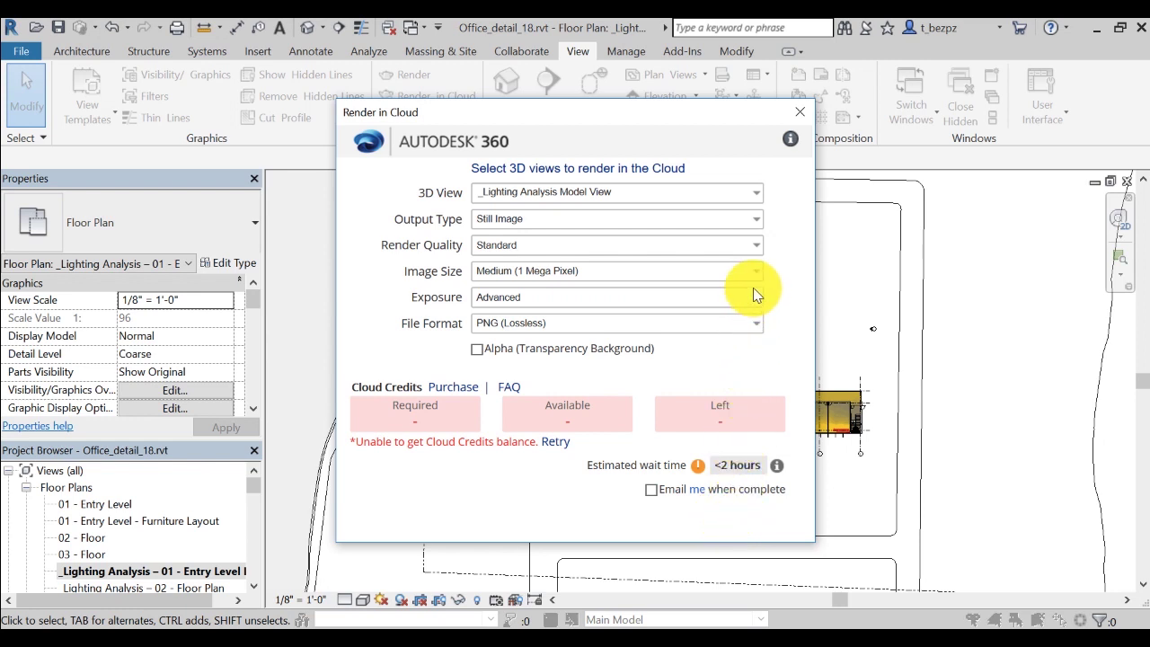
left_click(755, 191)
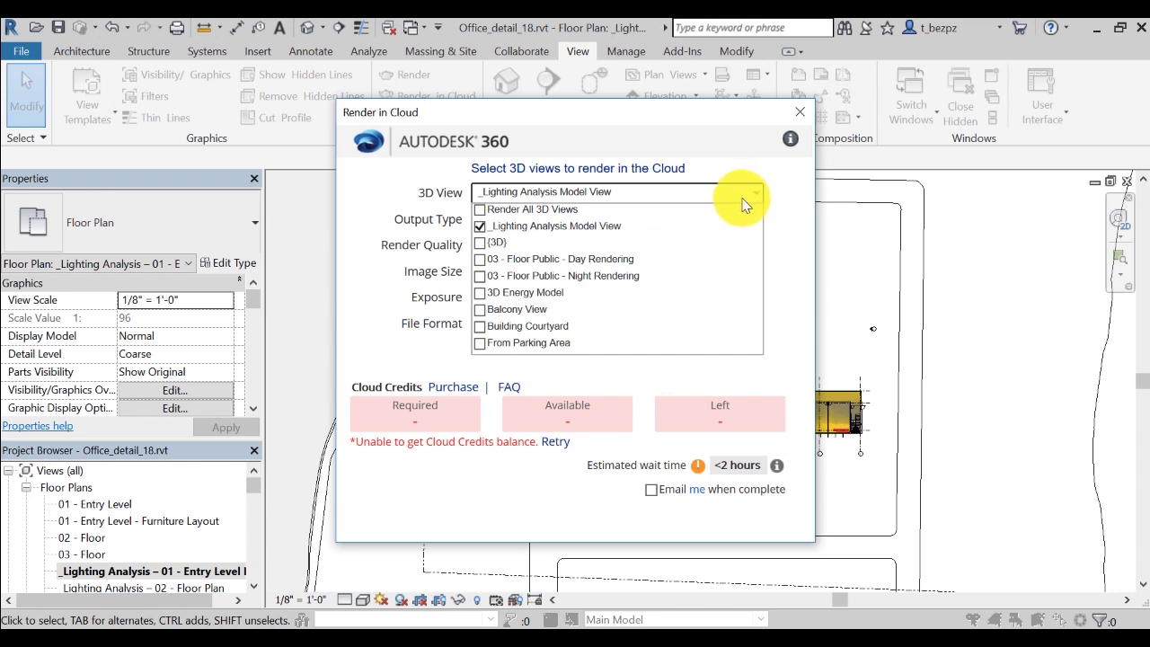
left_click(479, 310)
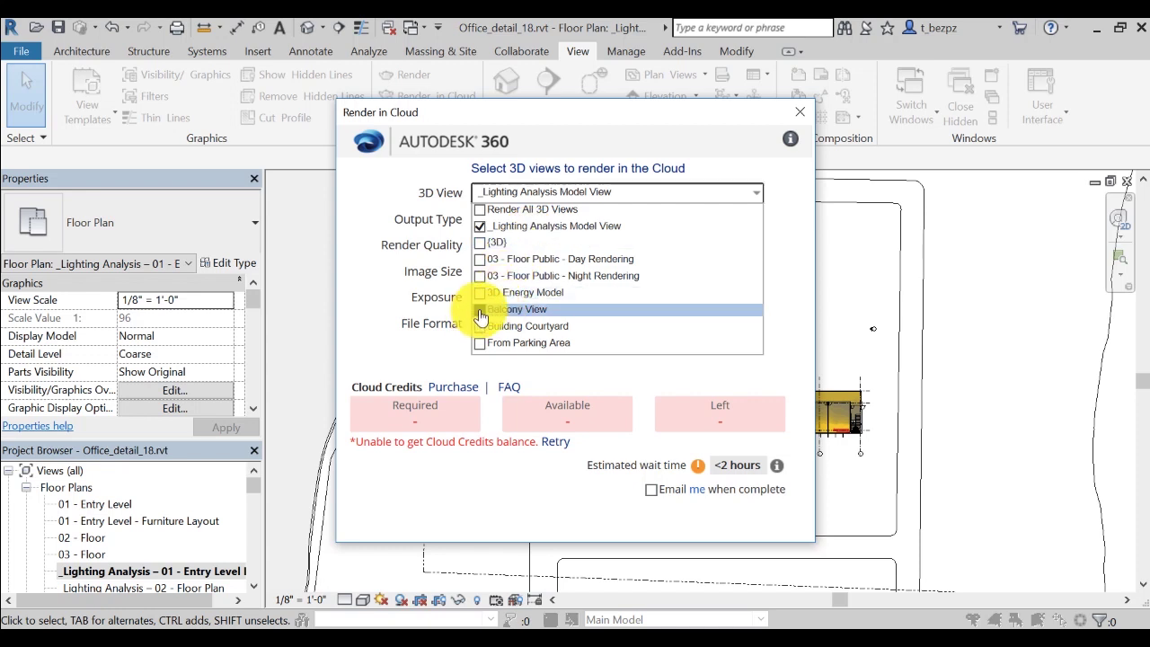
- Render both views as Illuminance at Small size, using the view's date, with email notification
left_click(752, 220)
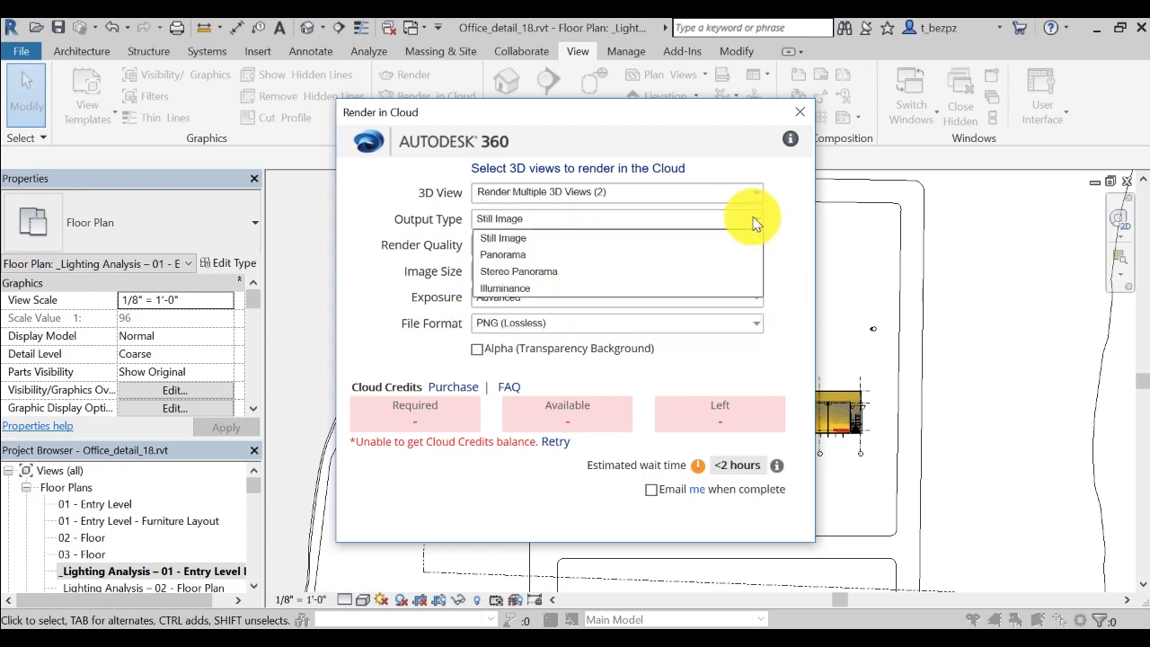
left_click(574, 287)
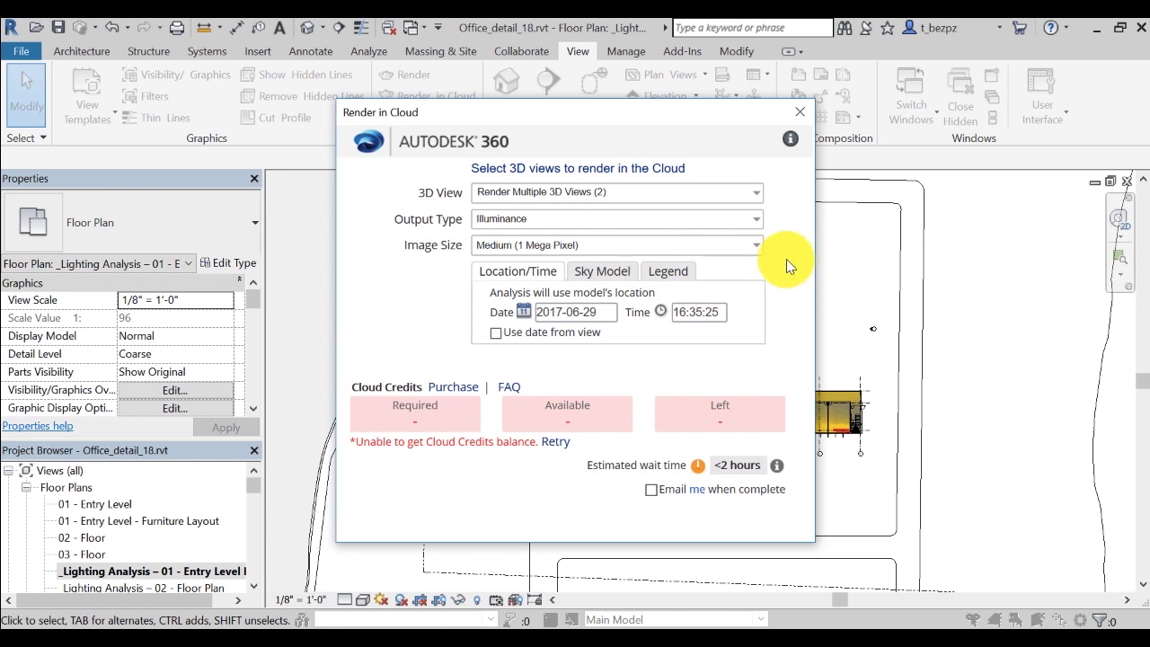
left_click(754, 244)
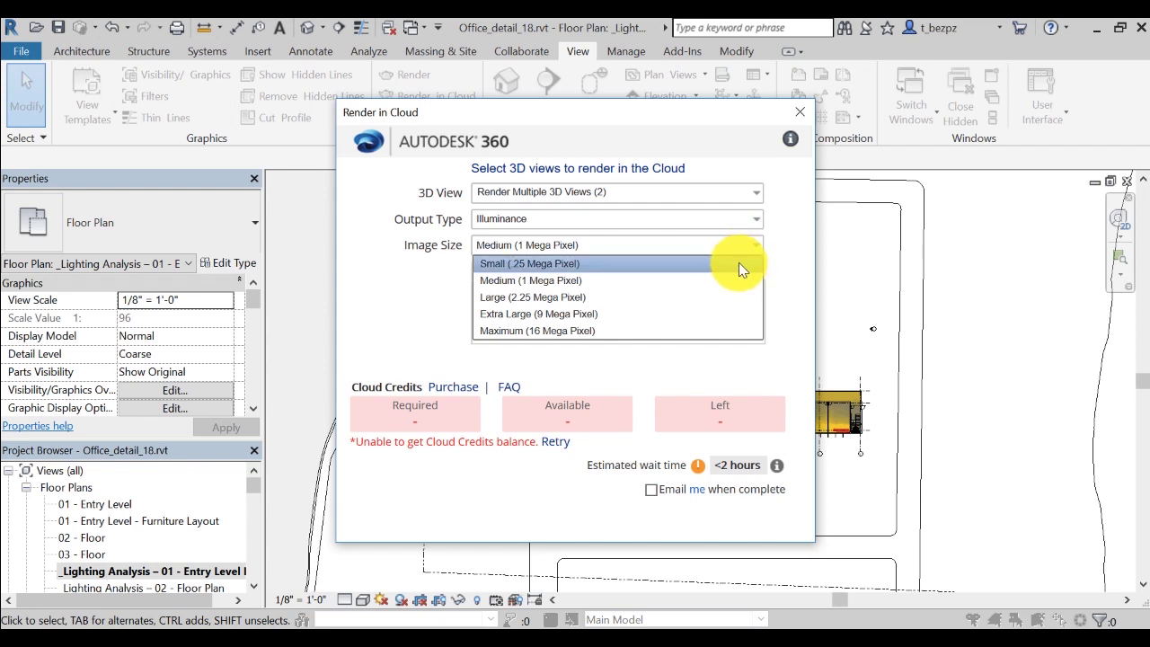
left_click(738, 263)
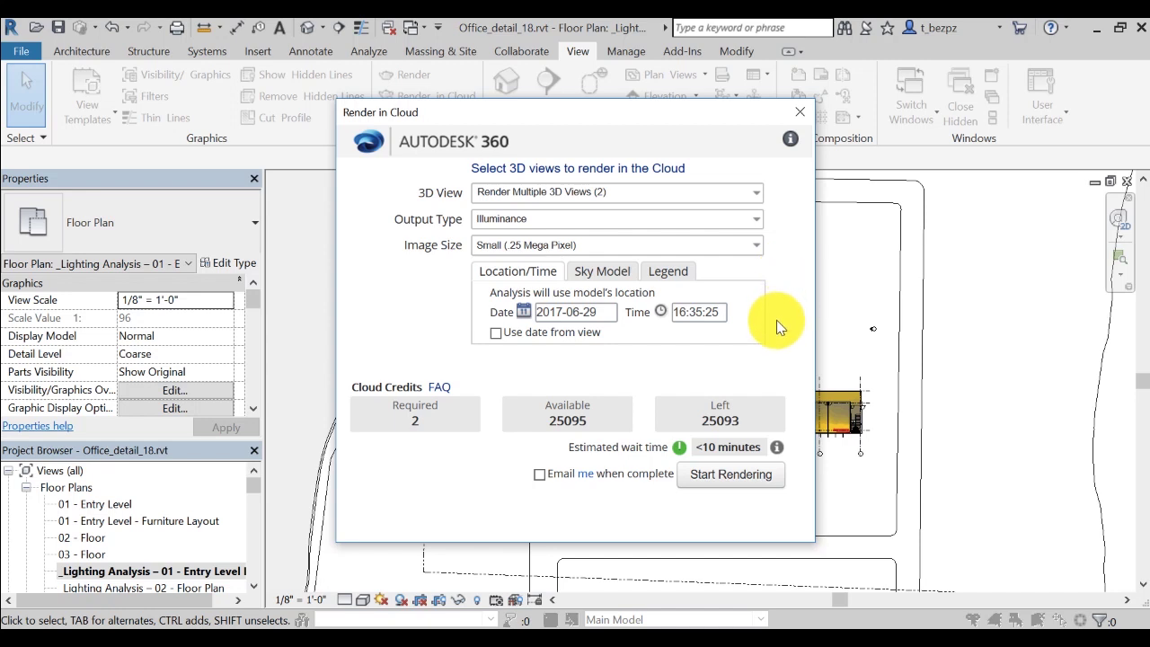
left_click(496, 332)
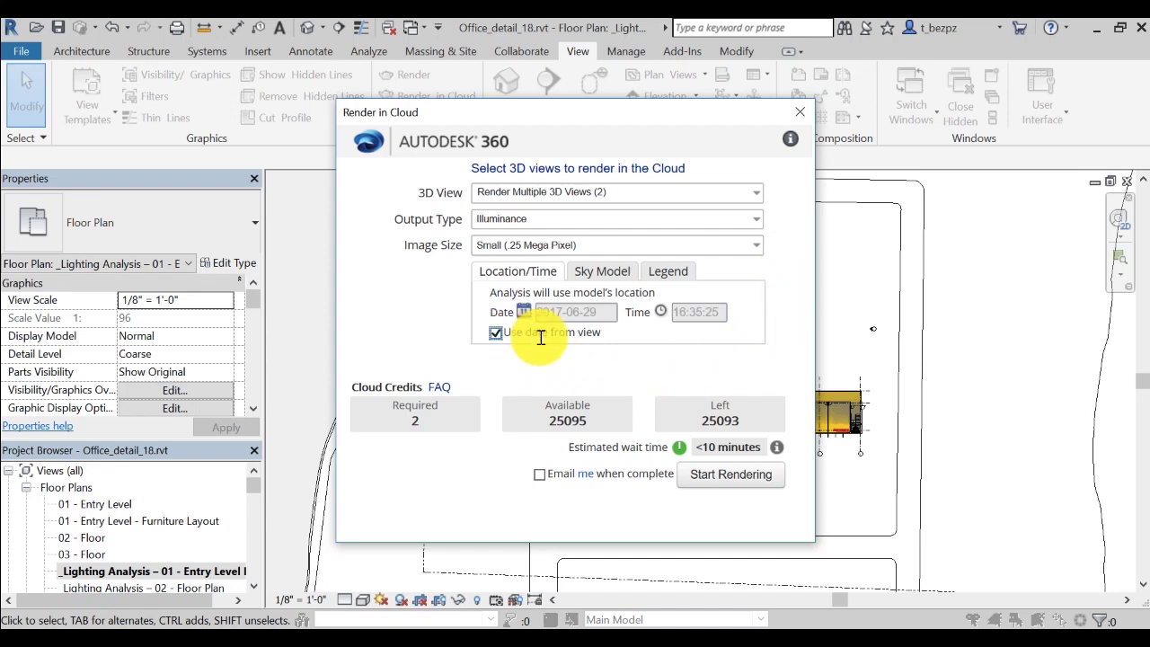
key("ctrl+Tab")
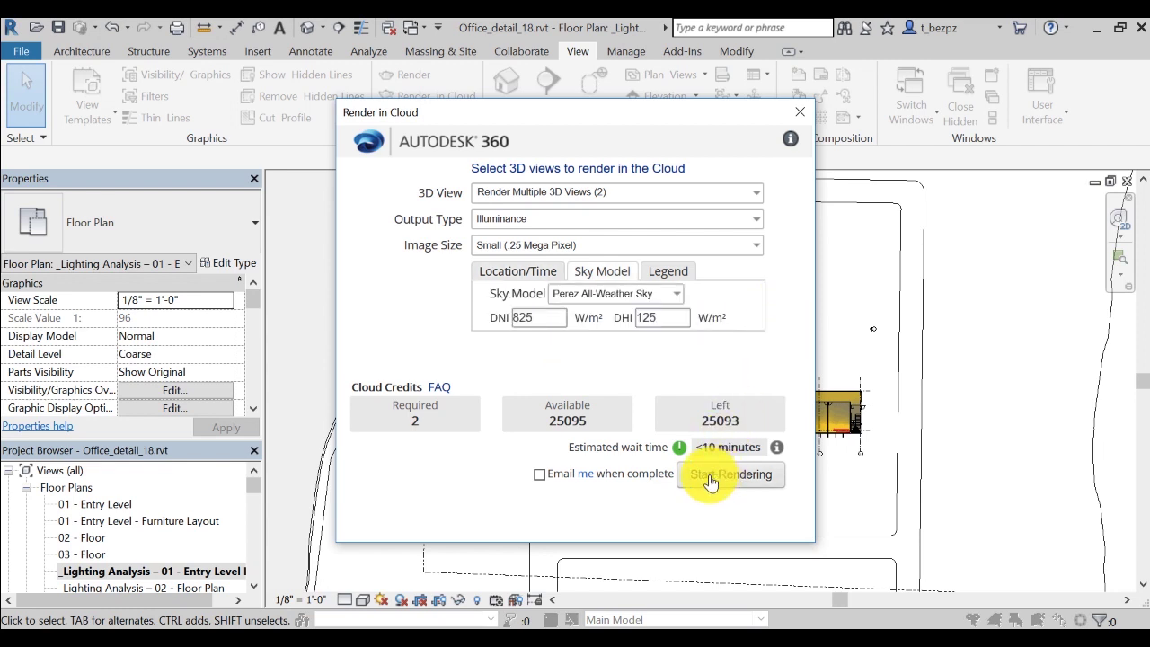
left_click(539, 475)
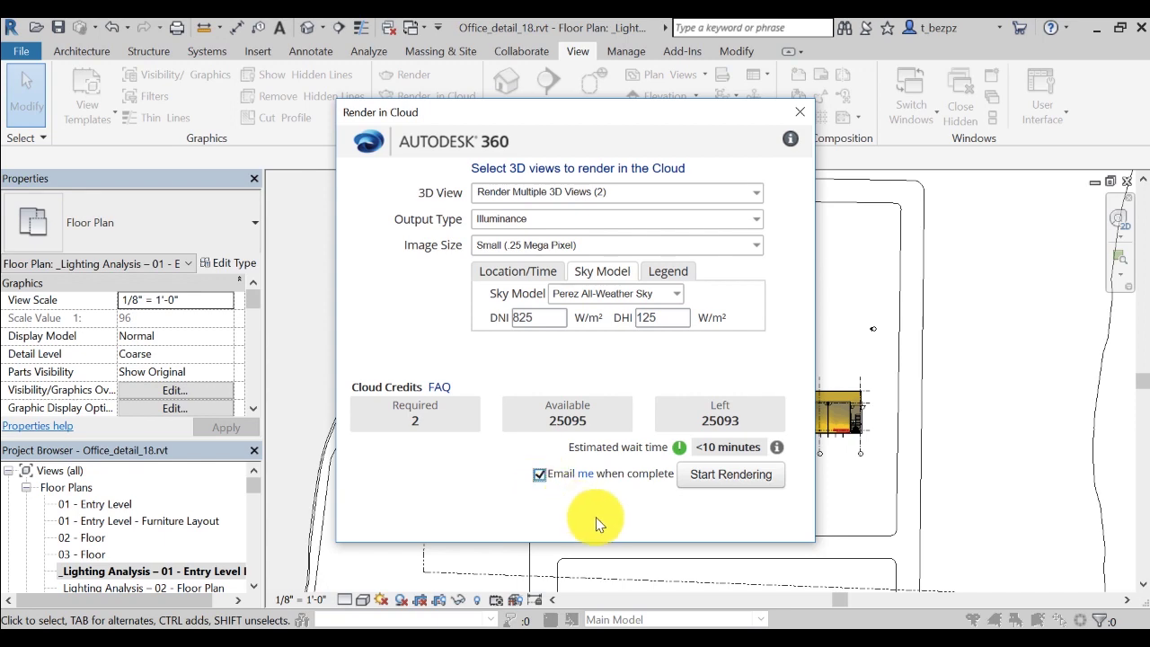
left_click(727, 479)
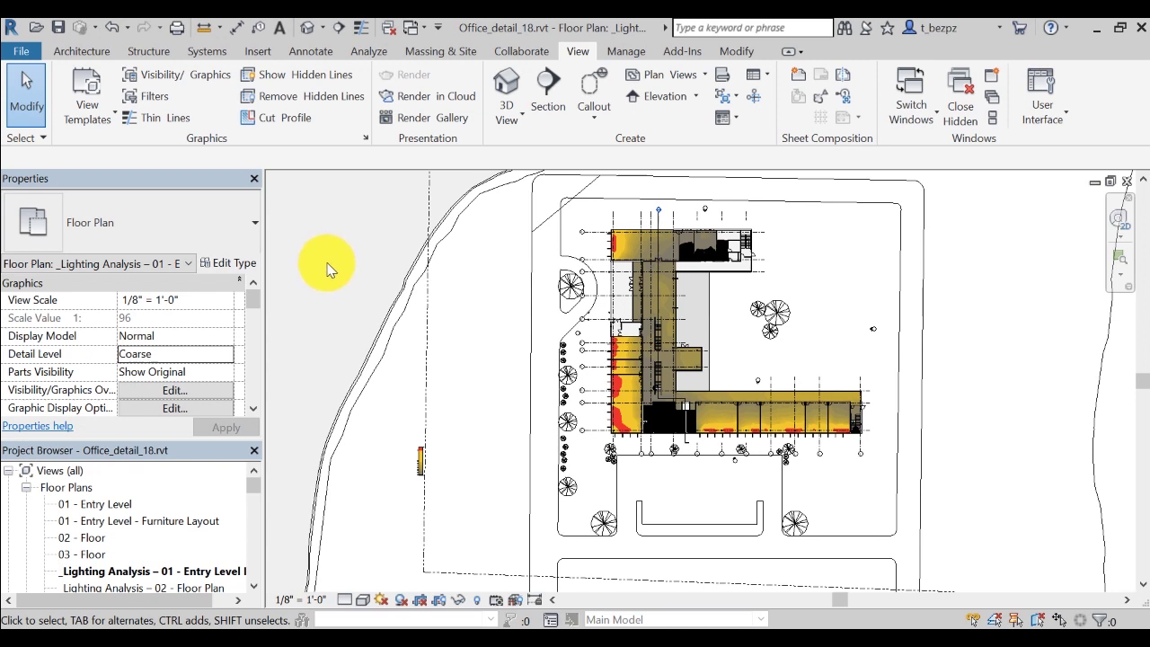
- Open the A360 render gallery, dismiss the new-interface popup, and preview the Balcony View rendering
left_click(427, 119)
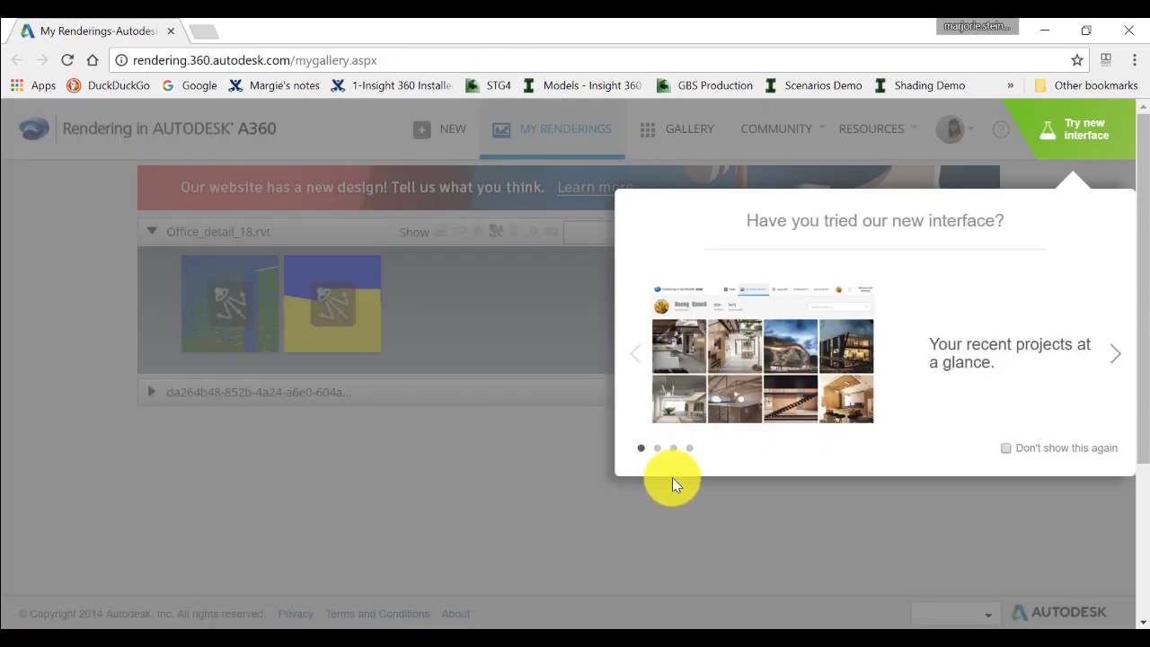
left_click(1038, 451)
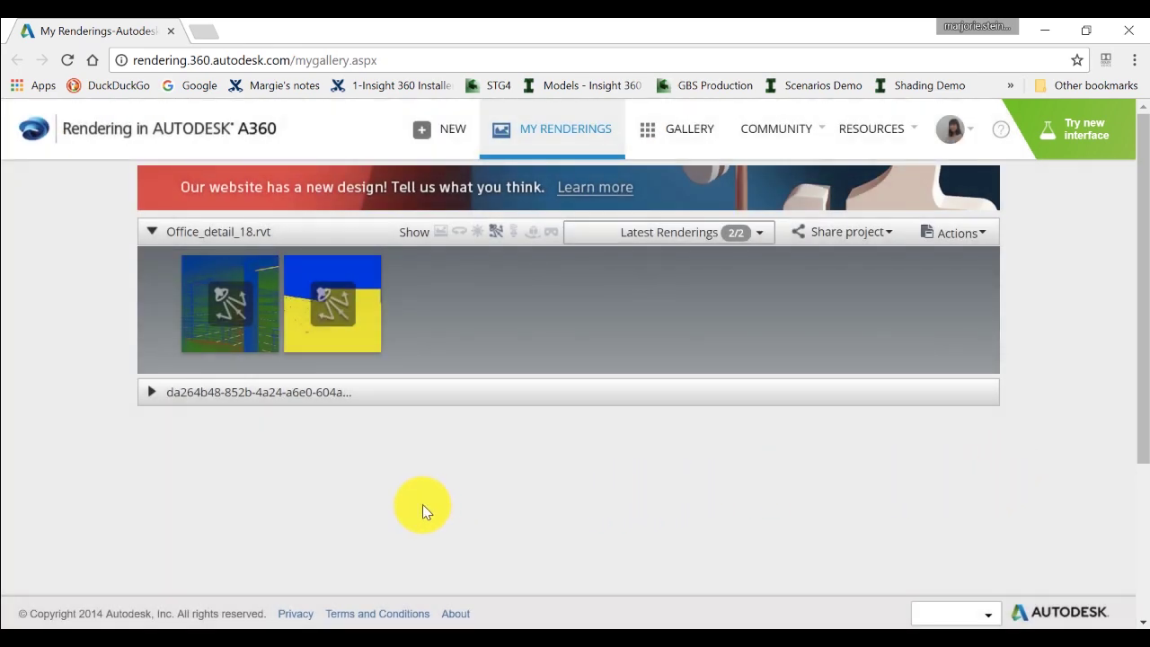
mouse_move(232, 318)
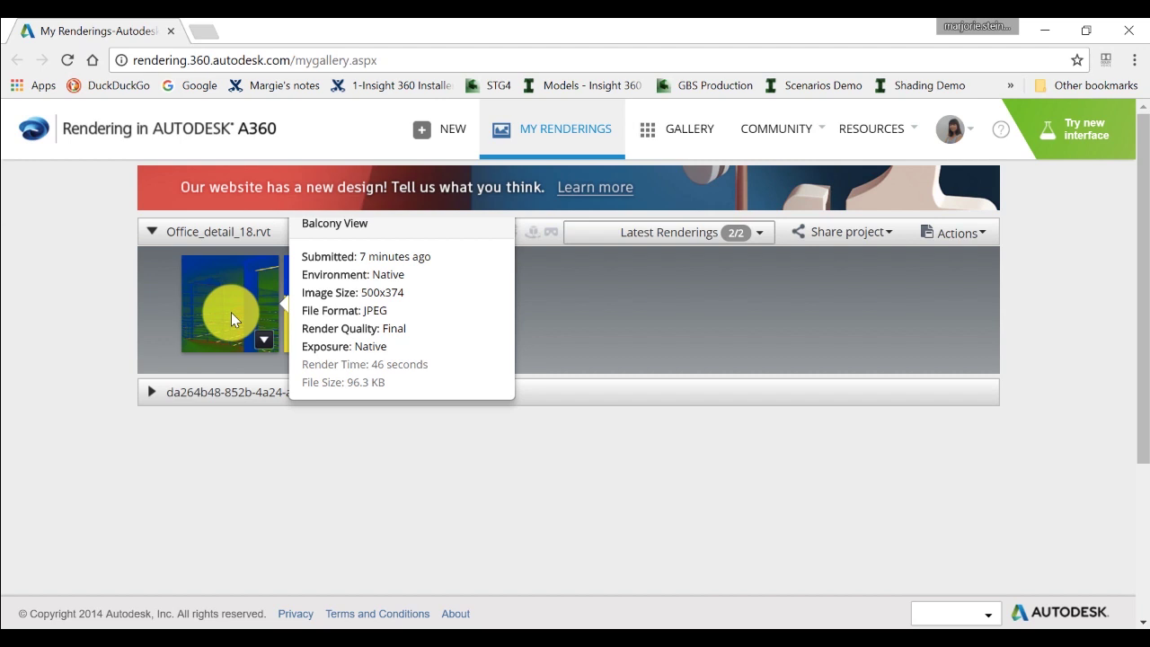
left_click(227, 311)
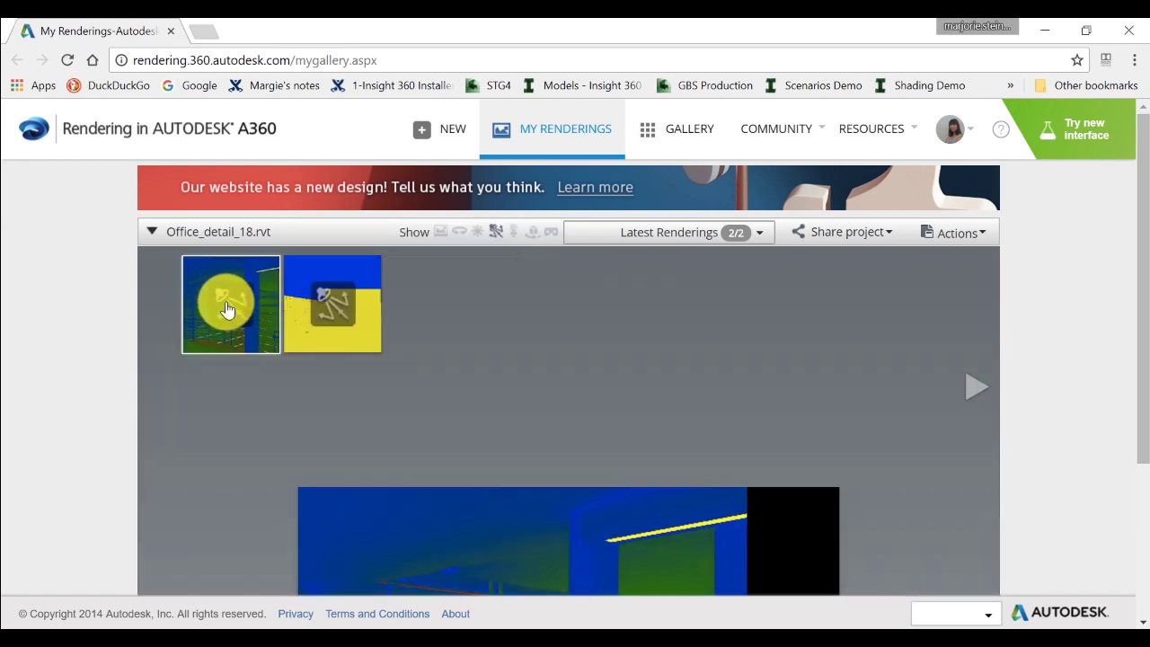
- Download the Balcony View illuminance rendering as a JPEG image
mouse_move(1139, 321)
left_mouse_down()
mouse_move(1145, 468)
mouse_move(1139, 326)
left_mouse_up()
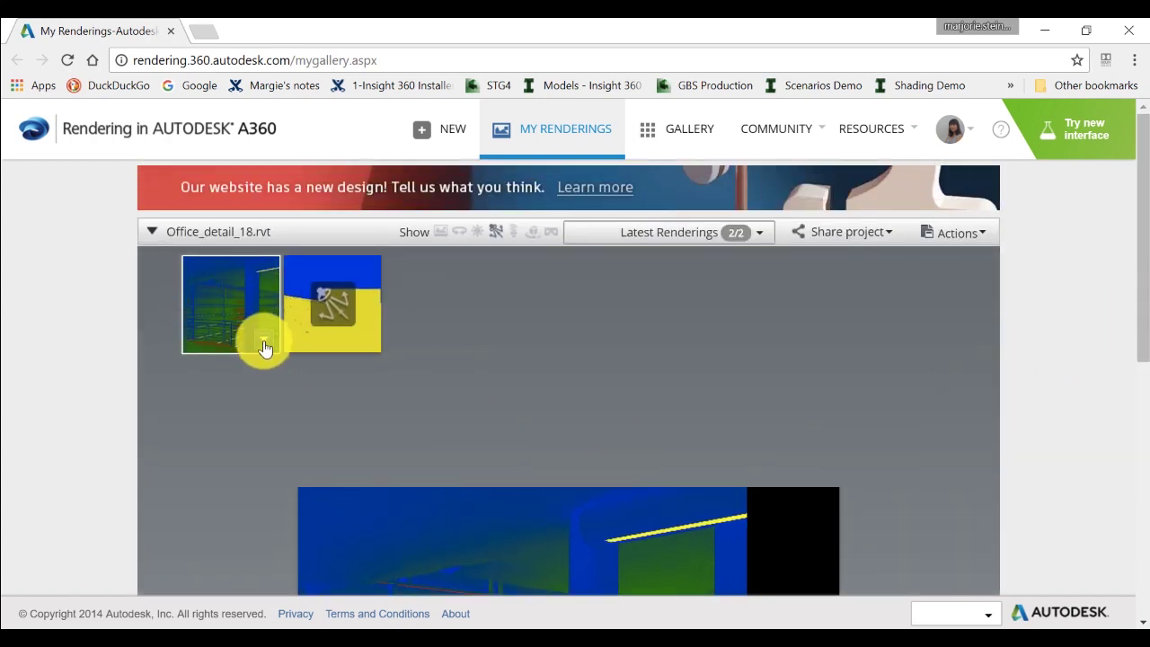
left_click(264, 343)
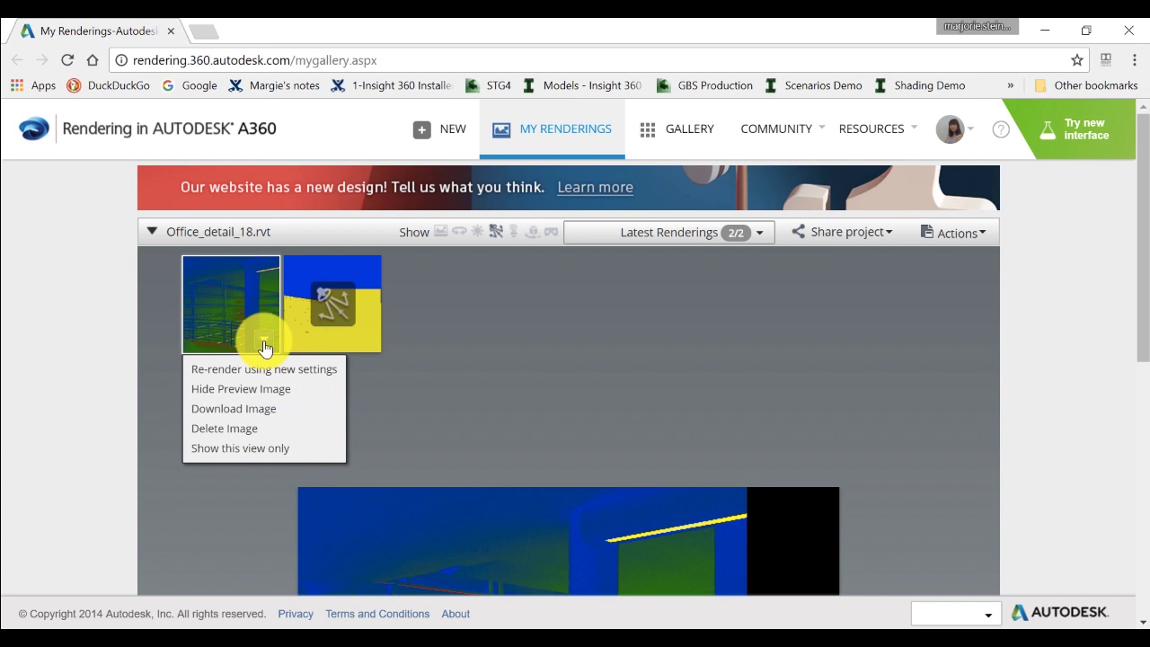
left_click(267, 415)
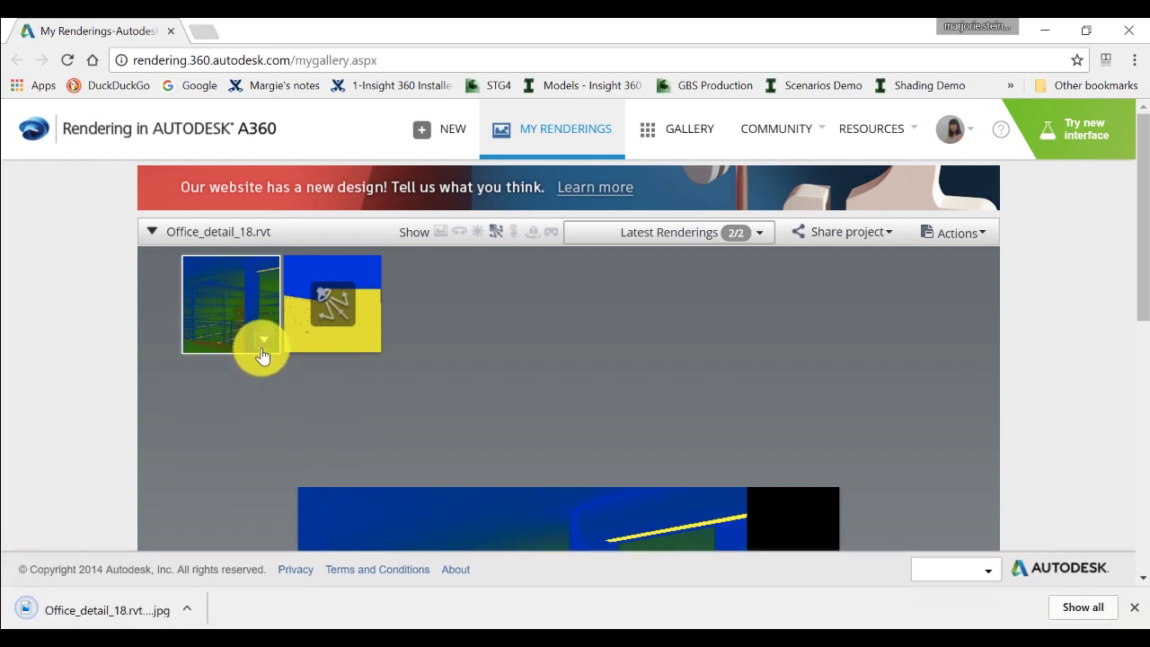
left_click(264, 342)
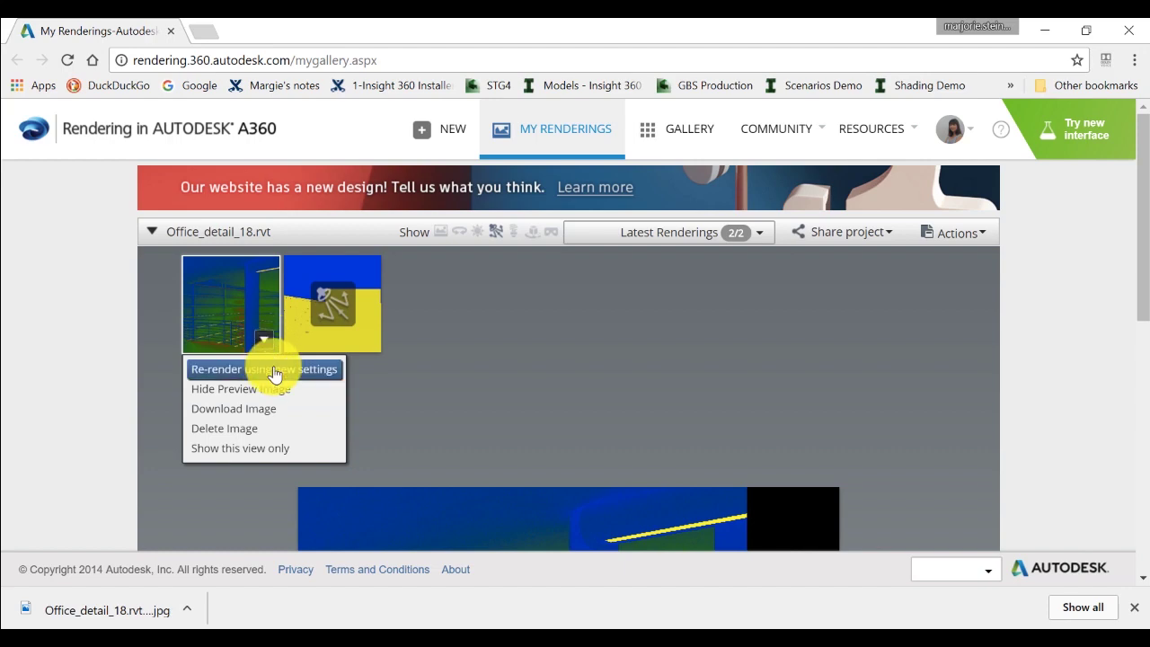
left_click(276, 368)
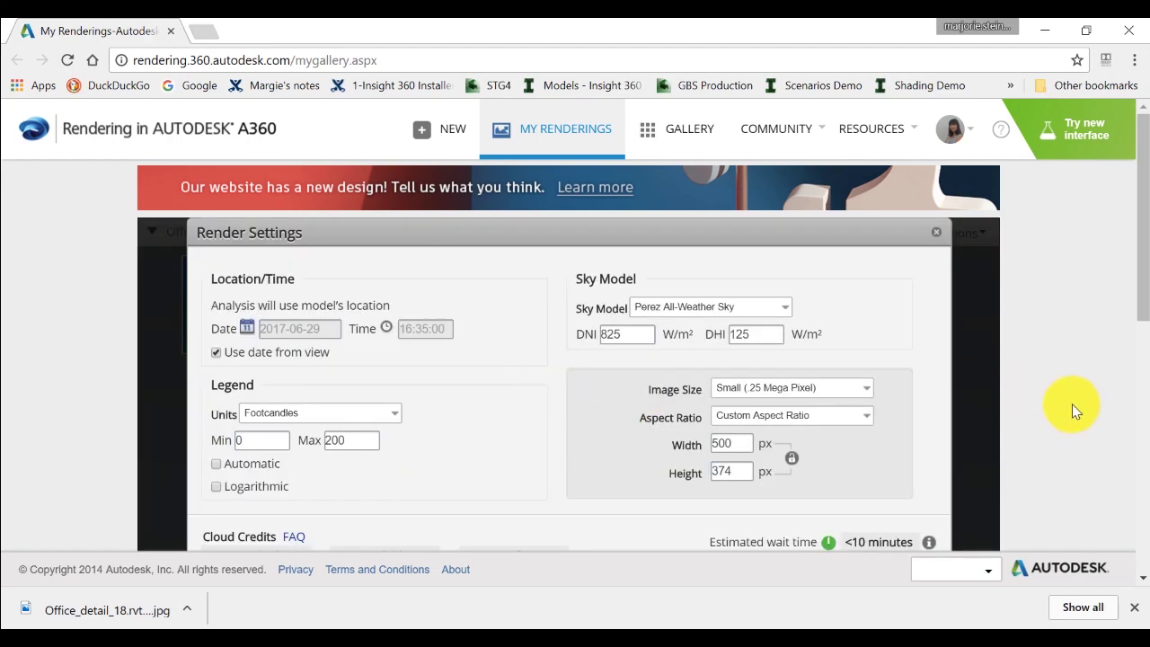
left_click_drag(1142, 308, 1142, 337)
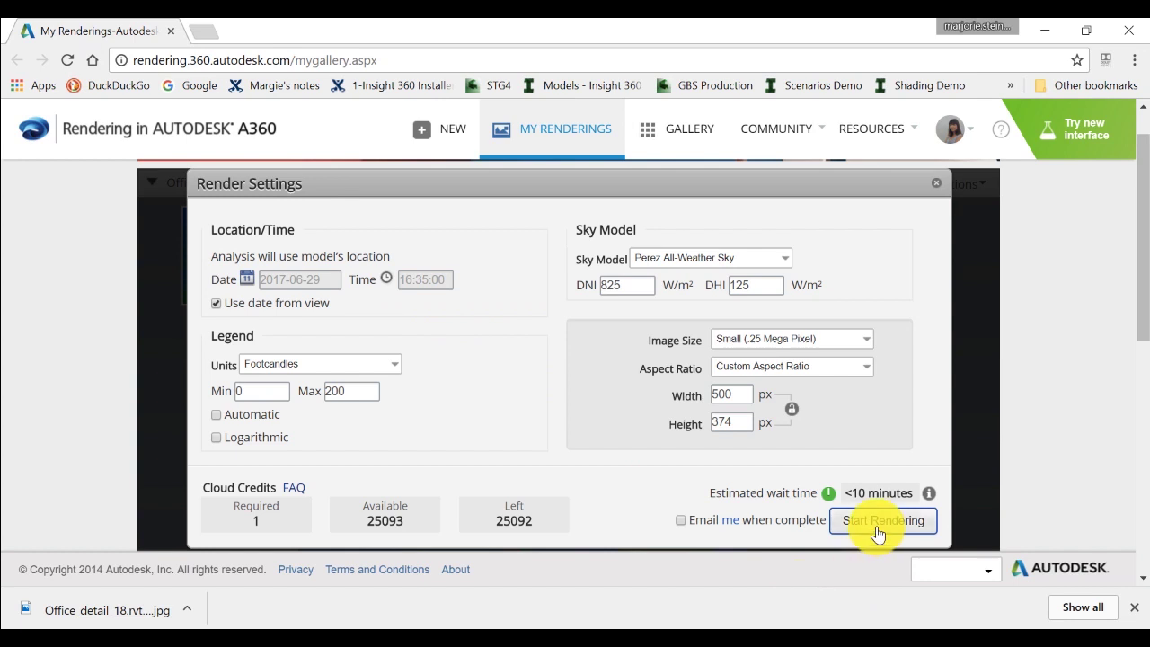
left_click(937, 187)
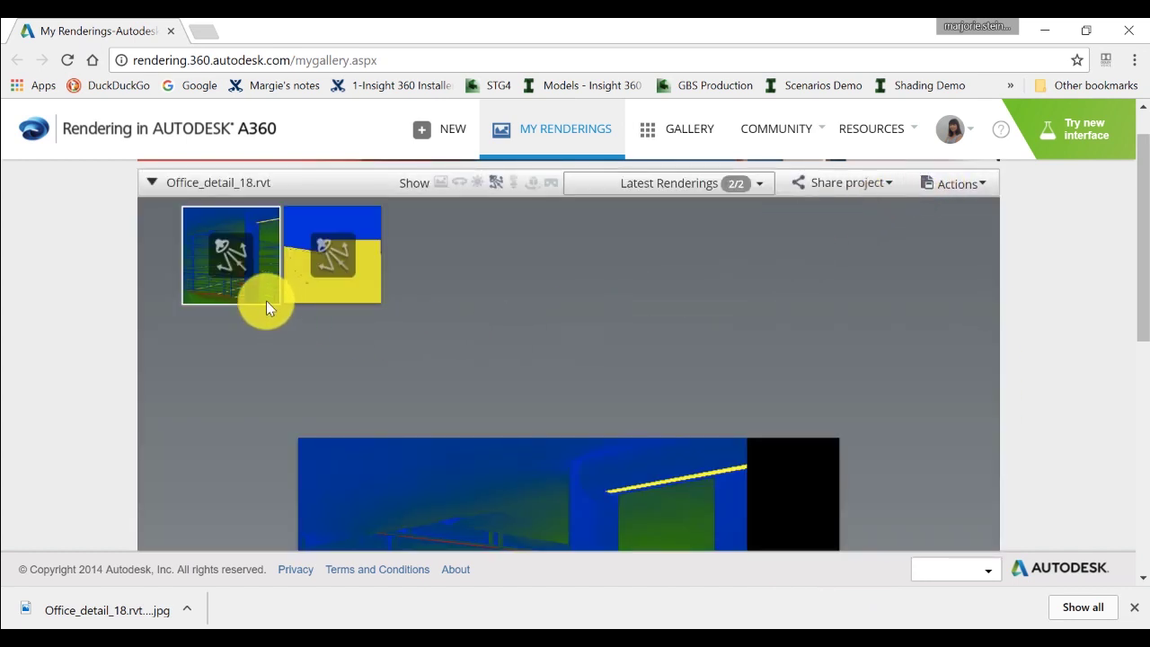